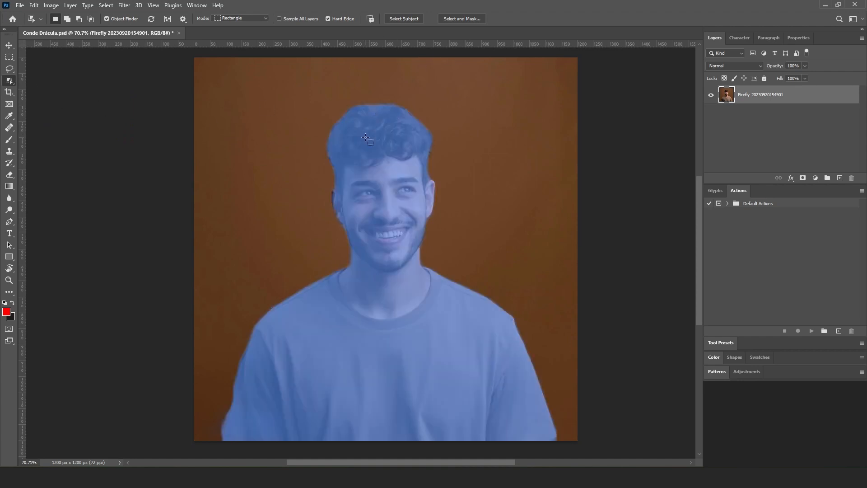
# Select the man as the subject and refine the mask with Smooth 18, Feather 0.9 px, Contrast 44% and Shift Edge 0%
pyautogui.click(401, 18)
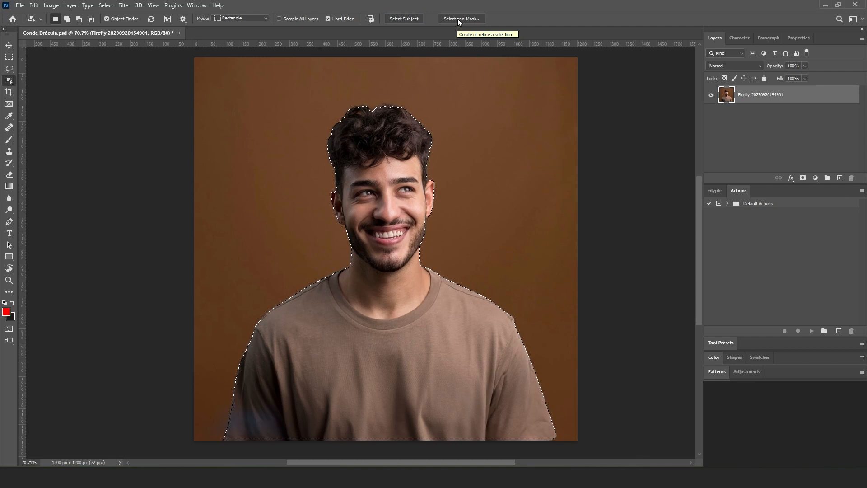
pyautogui.click(457, 19)
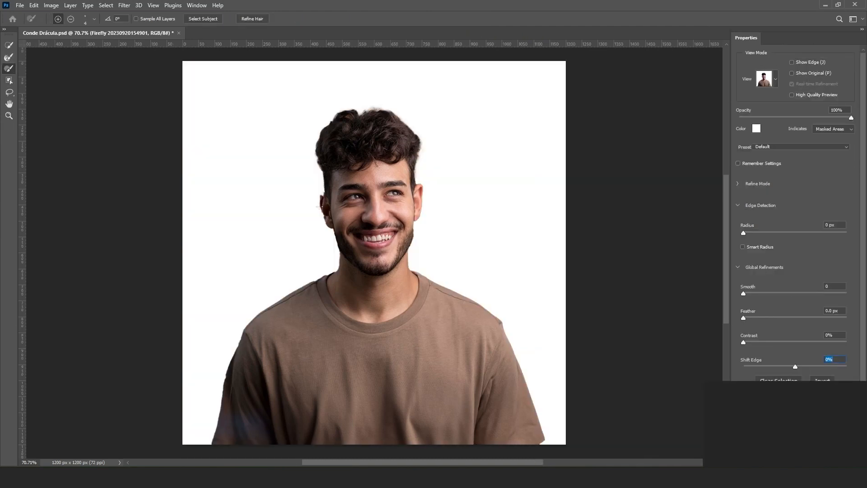
pyautogui.moveTo(316, 208); pyautogui.dragTo(341, 211)
pyautogui.moveTo(795, 365); pyautogui.dragTo(847, 367)
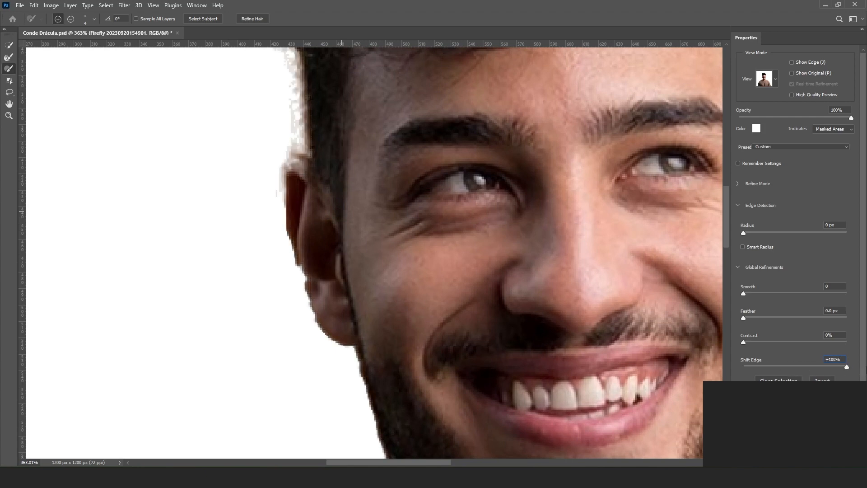
pyautogui.moveTo(744, 342); pyautogui.dragTo(788, 343)
pyautogui.moveTo(744, 318); pyautogui.dragTo(761, 293)
pyautogui.moveTo(842, 366); pyautogui.dragTo(795, 359)
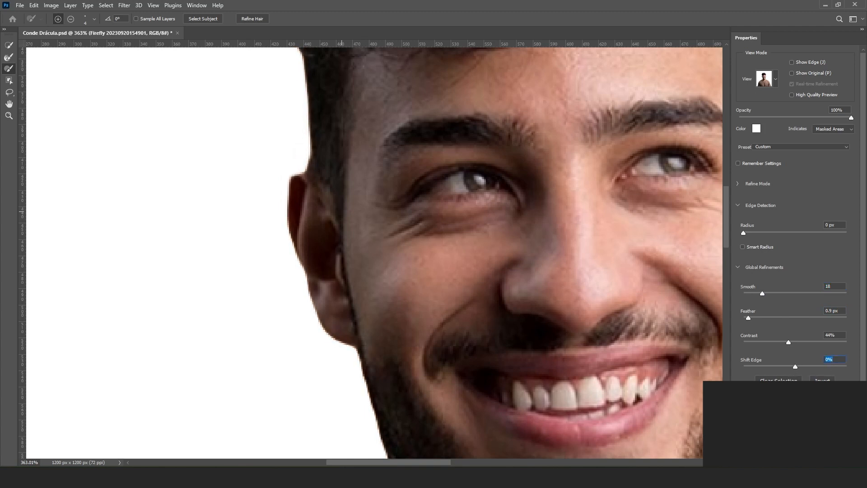
pyautogui.press('Return')
# Invert the selection, delete the brown background behind the man and deselect
pyautogui.scroll(-5, 408, 305)
pyautogui.moveTo(528, 366); pyautogui.dragTo(497, 339)
pyautogui.press('m')
pyautogui.rightClick(508, 422)
pyautogui.click(544, 261)
pyautogui.press('Delete')
pyautogui.hotkey('ctrl', 'd')
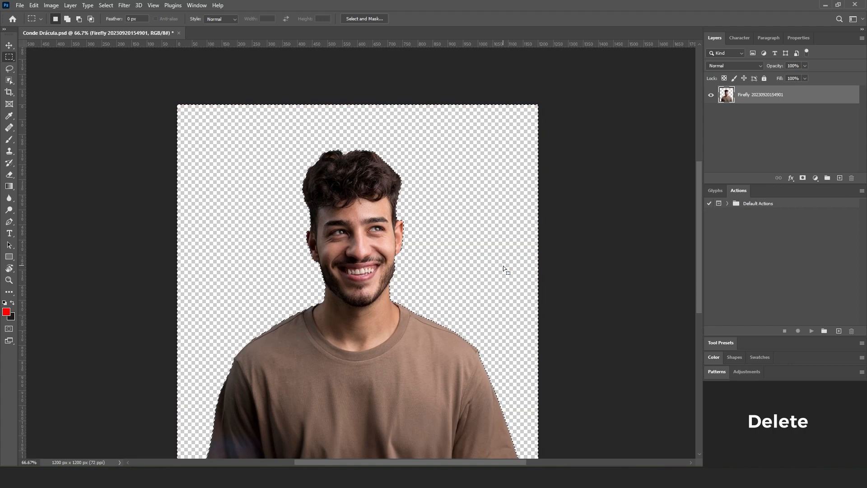
# Desaturate the cut-out man's layer to black and white and deselect the layer
pyautogui.moveTo(412, 369); pyautogui.dragTo(424, 320)
pyautogui.press('v')
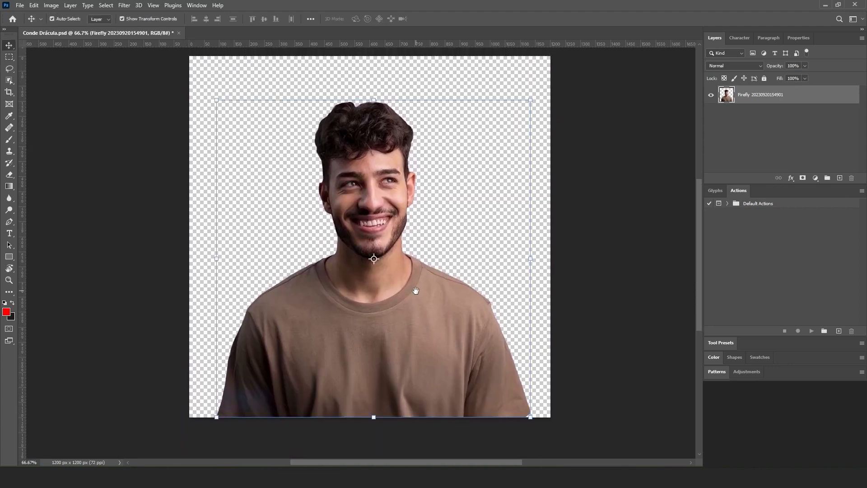
pyautogui.moveTo(416, 290); pyautogui.dragTo(416, 297)
pyautogui.hotkey('ctrl', 'shift', 'u')
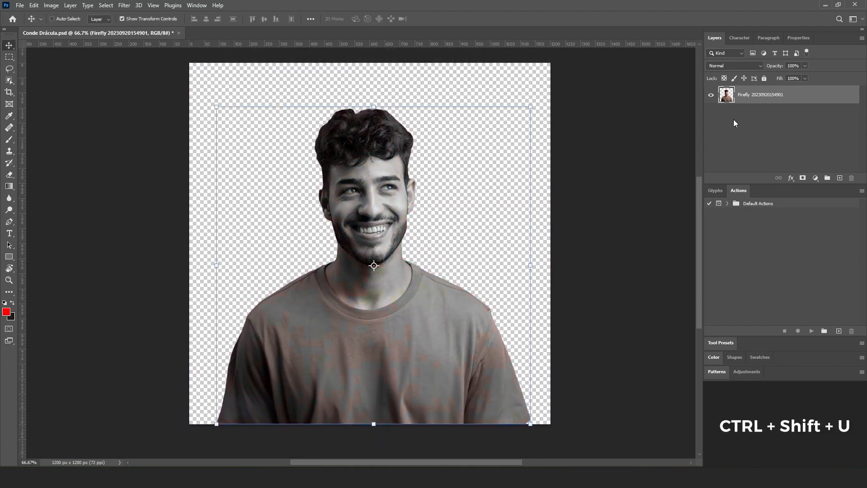
pyautogui.moveTo(473, 242); pyautogui.dragTo(475, 255)
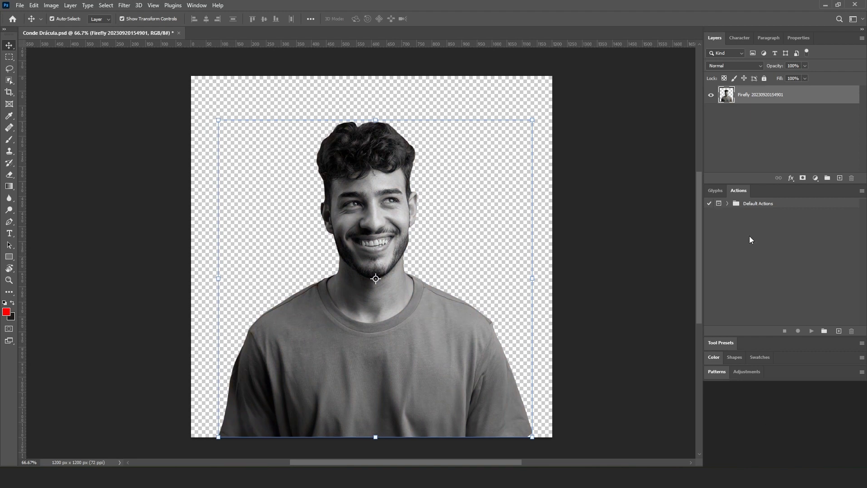
pyautogui.moveTo(503, 322); pyautogui.dragTo(507, 323)
pyautogui.click(669, 207)
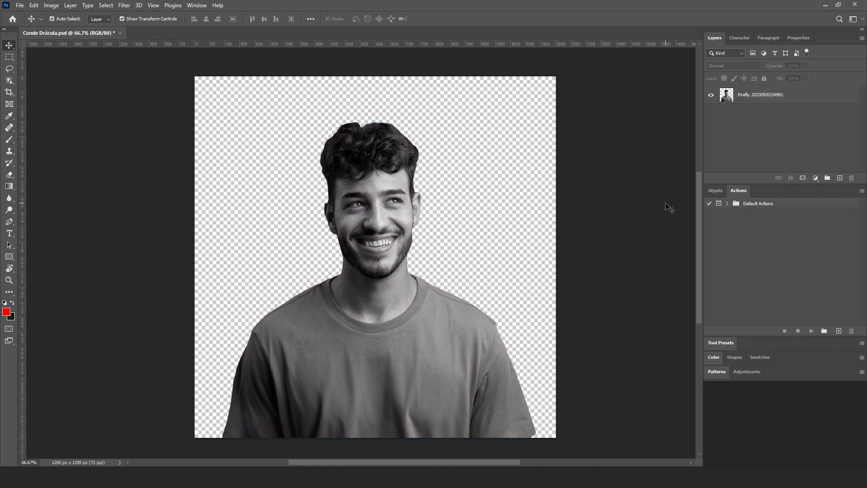
# Add a layer below the man and draw a near-black filled rectangle of about 1212 × 1213 px covering the canvas
pyautogui.click(839, 178)
pyautogui.moveTo(750, 95); pyautogui.dragTo(746, 124)
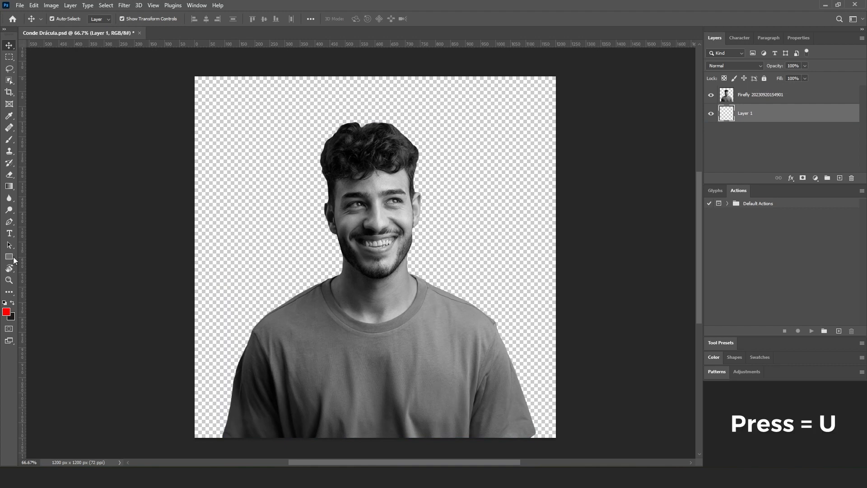
pyautogui.press('u')
pyautogui.moveTo(193, 75); pyautogui.dragTo(558, 438)
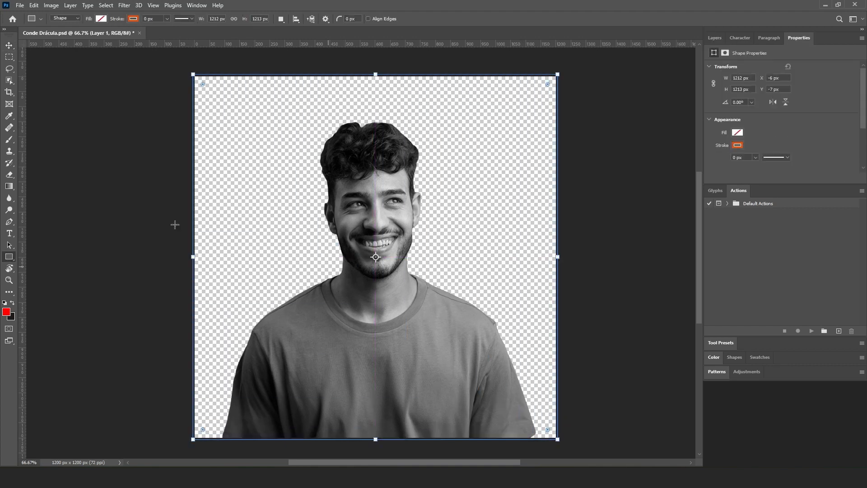
pyautogui.click(101, 19)
pyautogui.click(63, 66)
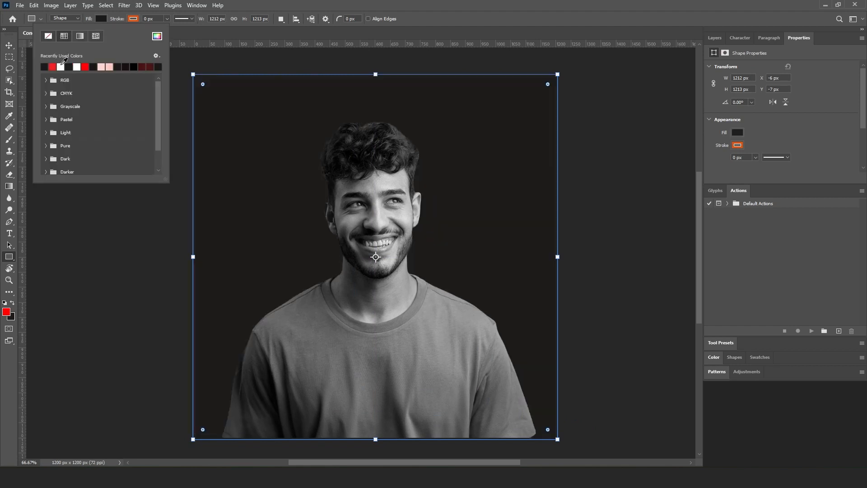
pyautogui.press('v')
# Scale the man's layer to 96.44%, keeping its base on the lower canvas edge
pyautogui.click(715, 37)
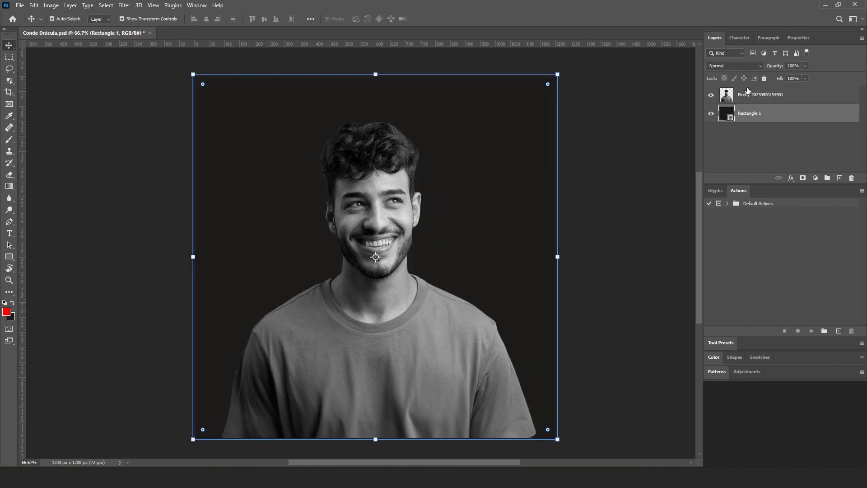
pyautogui.click(763, 114)
pyautogui.moveTo(749, 96); pyautogui.dragTo(751, 131)
pyautogui.moveTo(376, 116); pyautogui.dragTo(379, 127)
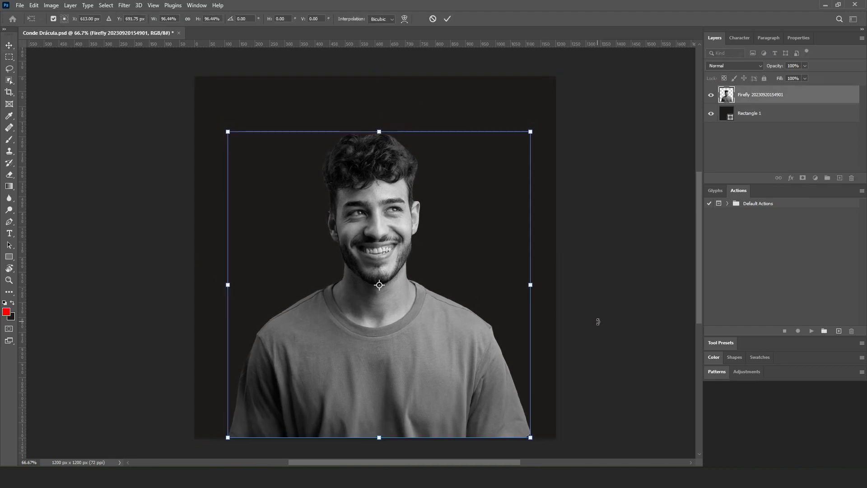
pyautogui.press('Return')
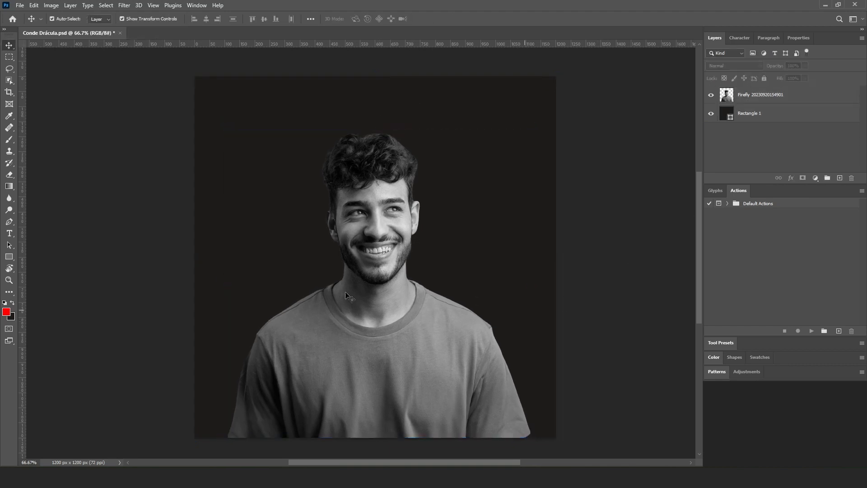
# Draw an ellipse shape of about 554 × 554 px and place it around the man's head
pyautogui.click(9, 257)
pyautogui.hotkey('shift', 'u')
pyautogui.moveTo(297, 124); pyautogui.dragTo(464, 313)
pyautogui.press('v')
pyautogui.moveTo(420, 283)
pyautogui.mouseDown()
pyautogui.moveTo(405, 276)
pyautogui.moveTo(414, 282)
pyautogui.mouseUp()
# Increase the circle's stroke width to form a thick orange ring around the head
pyautogui.click(9, 257)
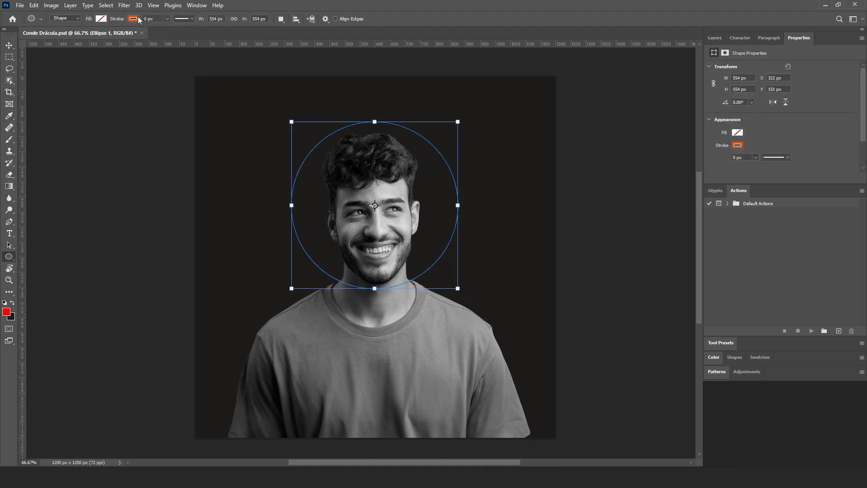
pyautogui.click(166, 19)
pyautogui.moveTo(166, 28); pyautogui.dragTo(185, 31)
pyautogui.press('v')
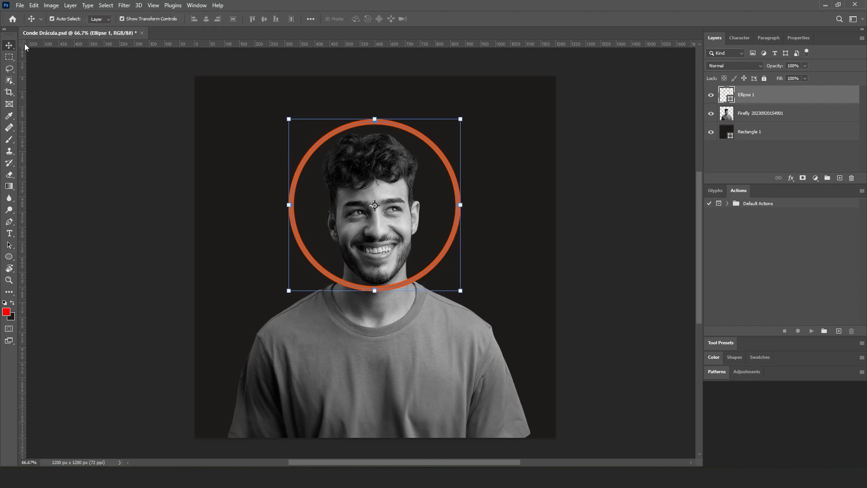
# Add a red Outer Glow to the ring with Spread 5% and Size 29 px
pyautogui.rightClick(756, 96)
pyautogui.click(678, 84)
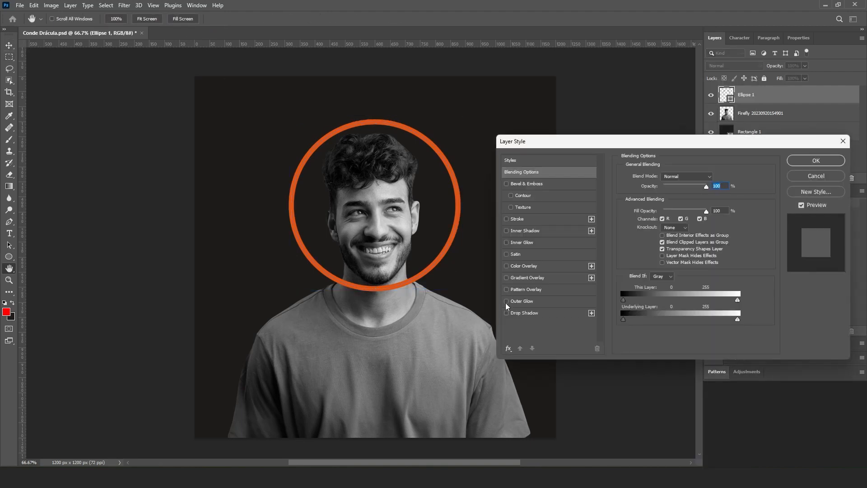
pyautogui.click(506, 301)
pyautogui.click(521, 301)
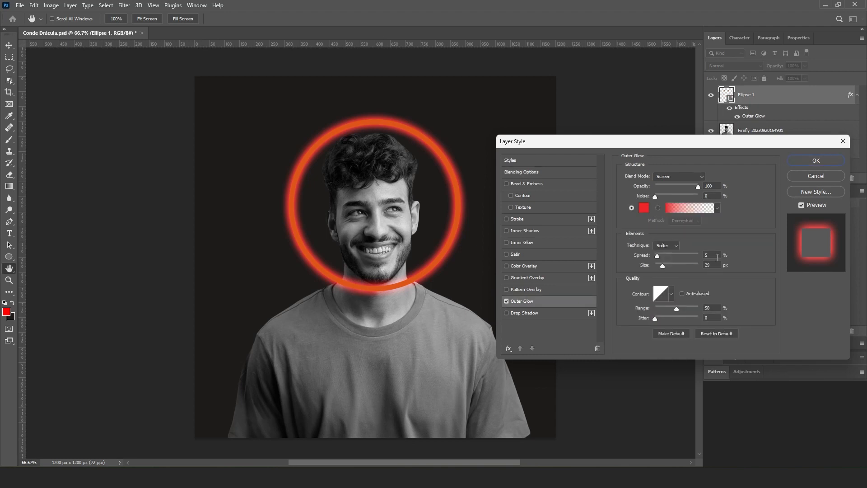
# Add a Color Overlay in #fdd4cc to the ring, keep the Outer Glow in Screen mode and apply the layer style
pyautogui.click(506, 266)
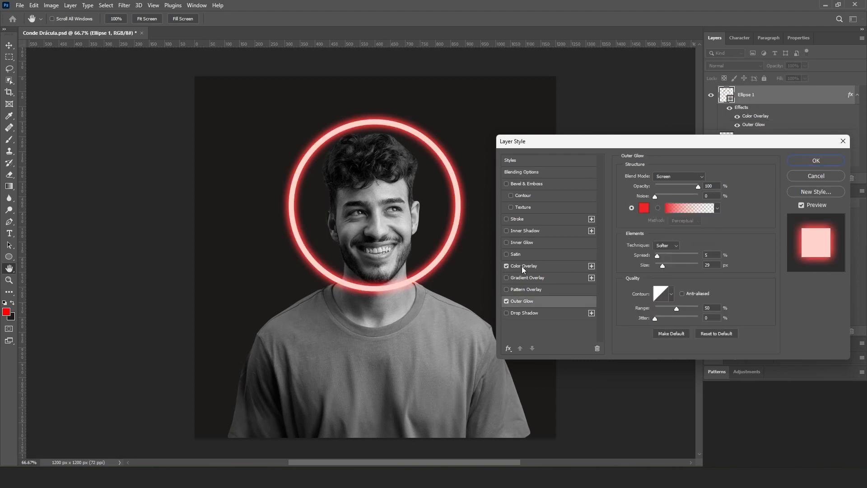
pyautogui.click(535, 267)
pyautogui.click(714, 177)
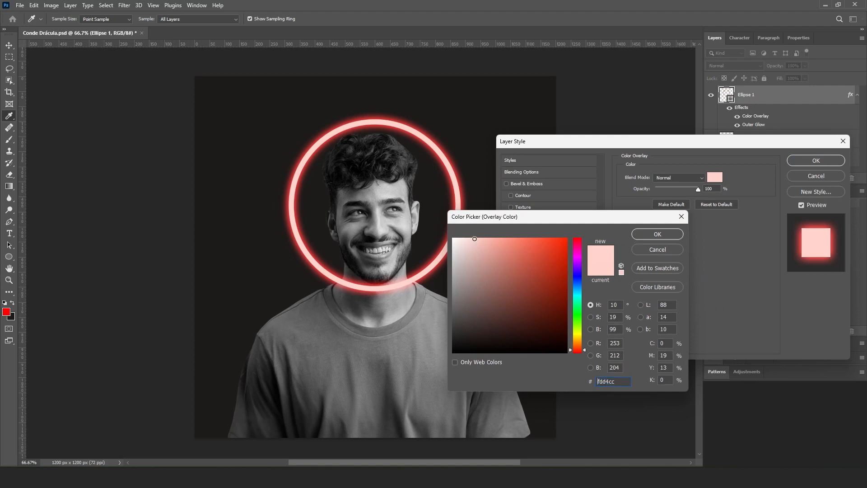
pyautogui.click(657, 234)
pyautogui.click(524, 301)
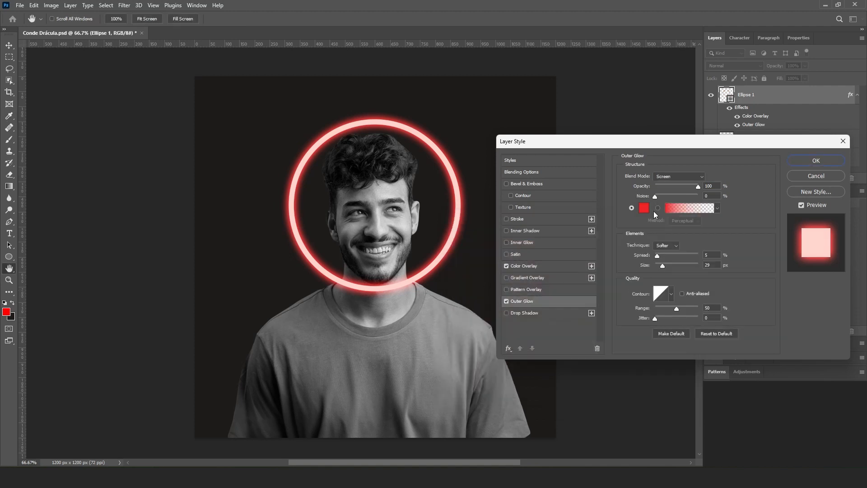
pyautogui.click(677, 177)
pyautogui.click(677, 178)
pyautogui.click(801, 163)
# Place the ring's layer behind the man and nudge the man slightly to the right
pyautogui.click(615, 313)
pyautogui.click(446, 251)
pyautogui.click(748, 163)
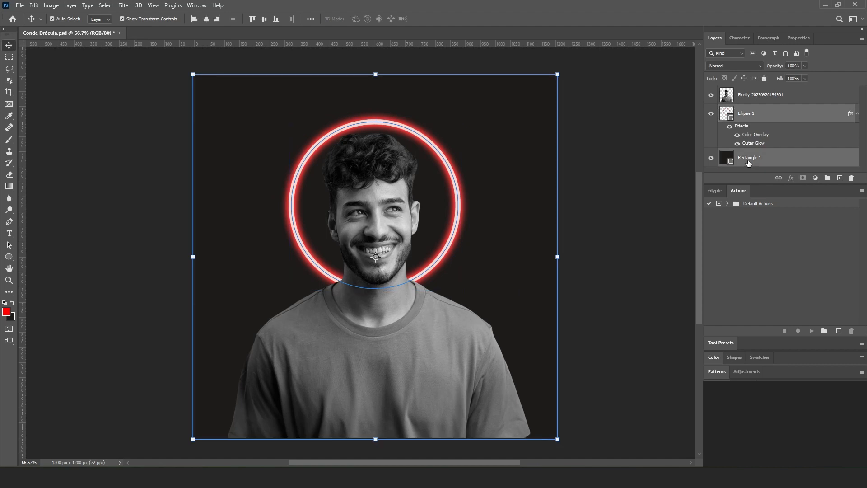
pyautogui.click(747, 97)
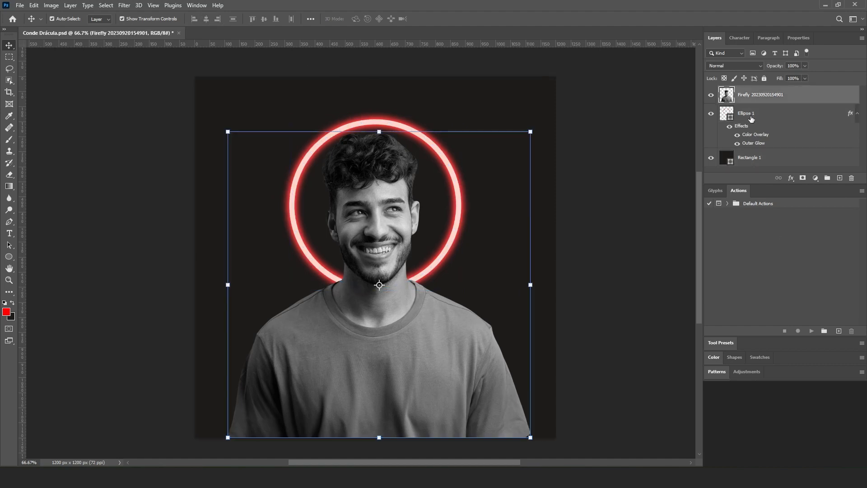
pyautogui.moveTo(405, 389); pyautogui.dragTo(407, 389)
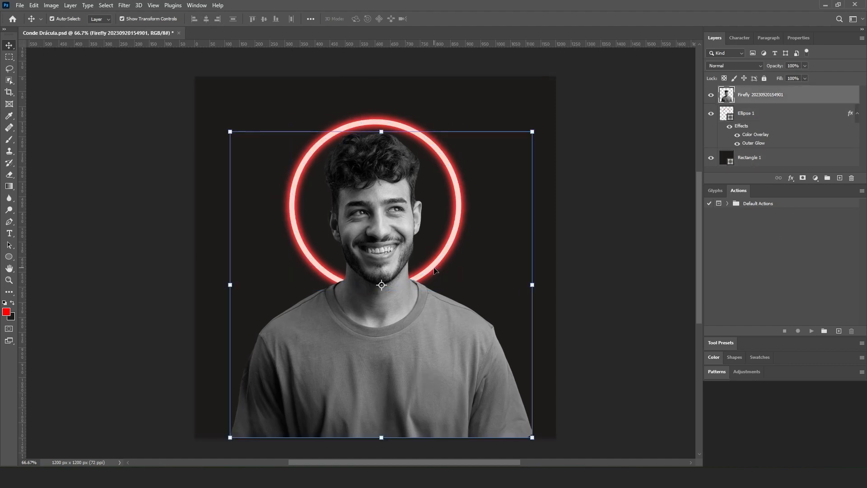
# Move the glowing ring slightly upward and transform its size to 98.97%
pyautogui.click(434, 270)
pyautogui.hotkey('ctrl', 't')
pyautogui.press('Return')
pyautogui.hotkey('ctrl', 't')
pyautogui.moveTo(376, 120); pyautogui.dragTo(378, 122)
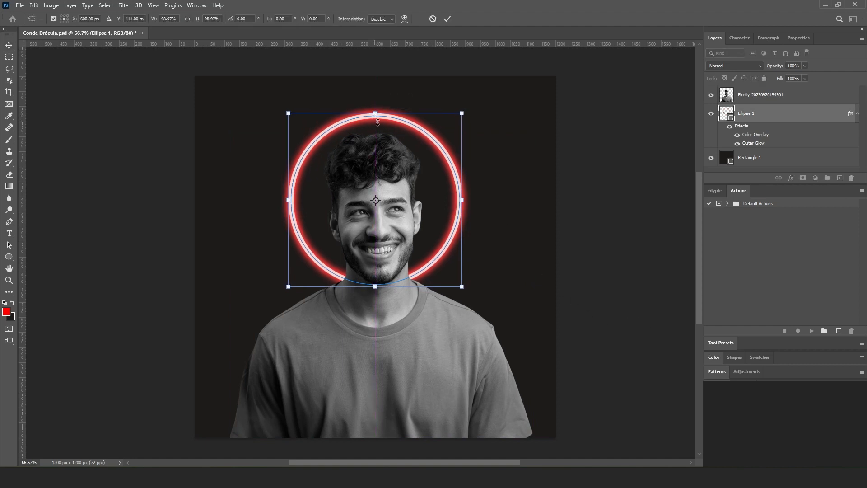
pyautogui.press('Return')
# Add a layer beneath the ring and paint a red glow behind the head with a soft 1100 px brush
pyautogui.click(767, 95)
pyautogui.click(838, 177)
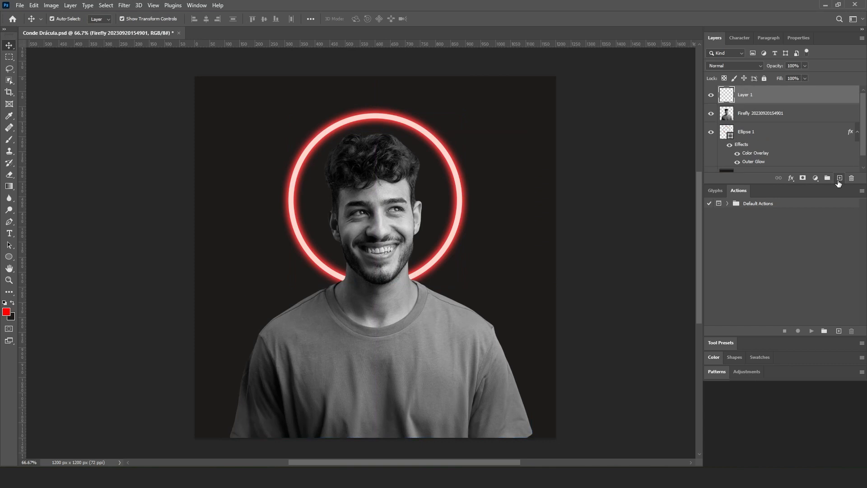
pyautogui.hotkey('ctrl', '[')
pyautogui.hotkey('ctrl', '[')
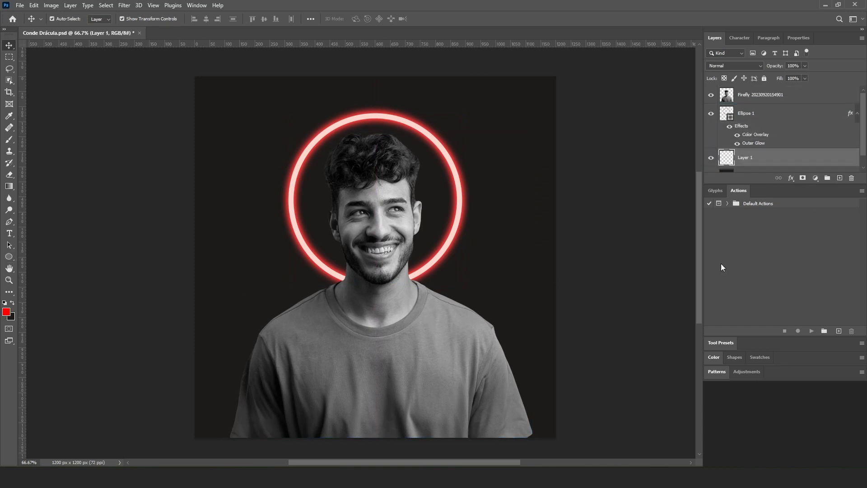
pyautogui.press('b')
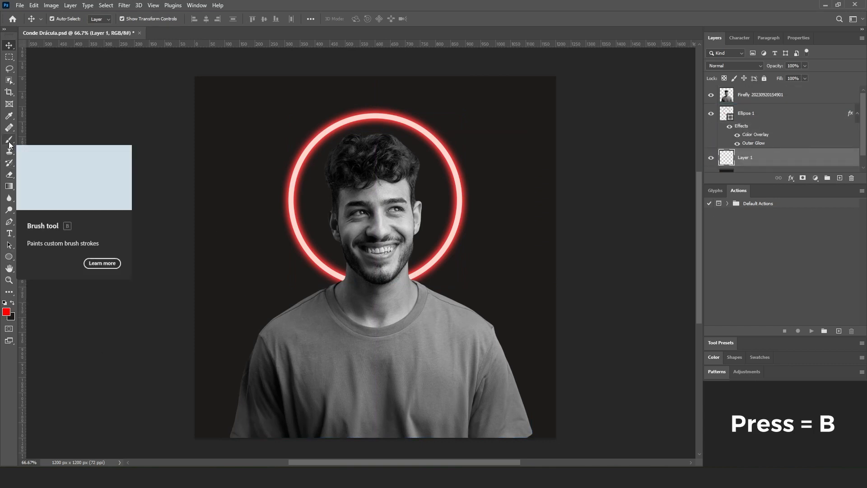
pyautogui.click(379, 176)
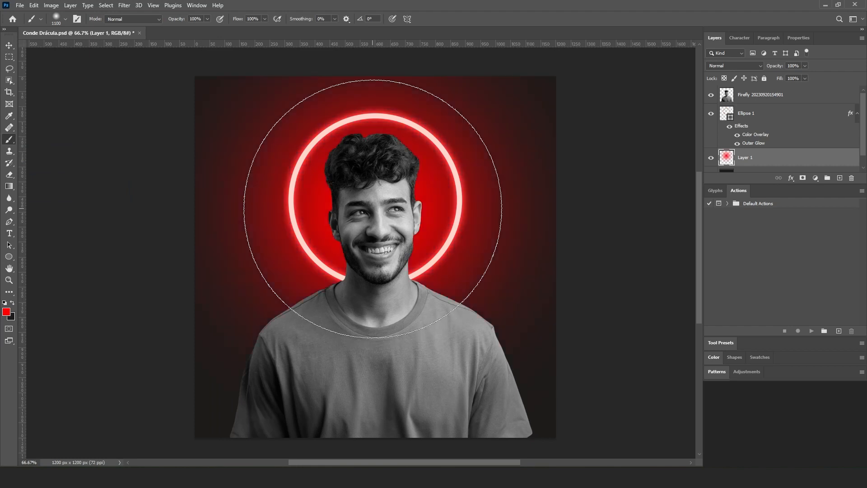
pyautogui.press('v')
# Add a Color Balance adjustment layer above the man's layer
pyautogui.click(757, 96)
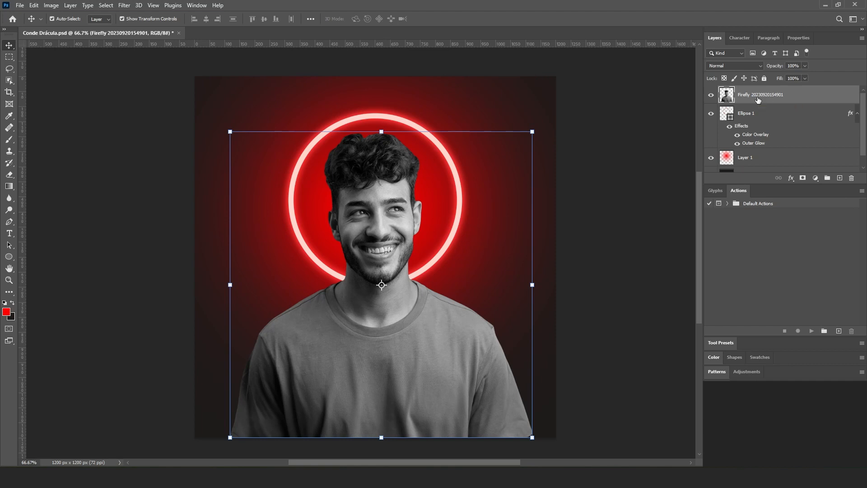
pyautogui.rightClick(757, 99)
pyautogui.press('Escape')
pyautogui.click(816, 178)
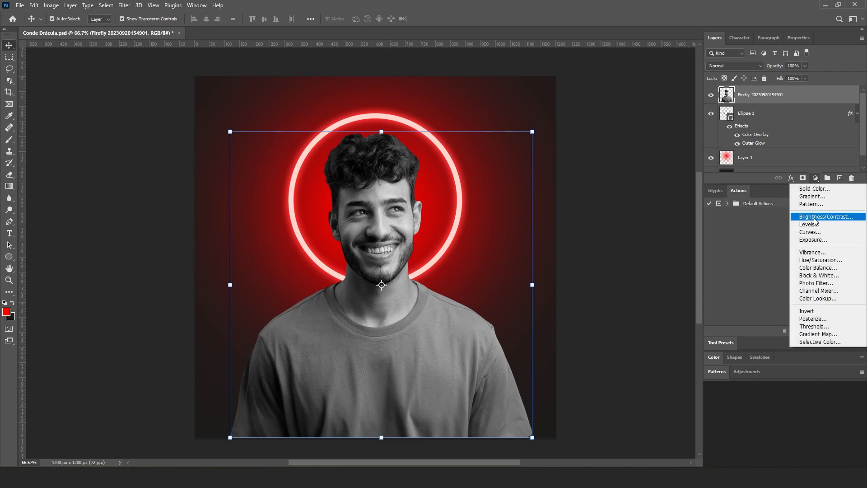
pyautogui.click(814, 269)
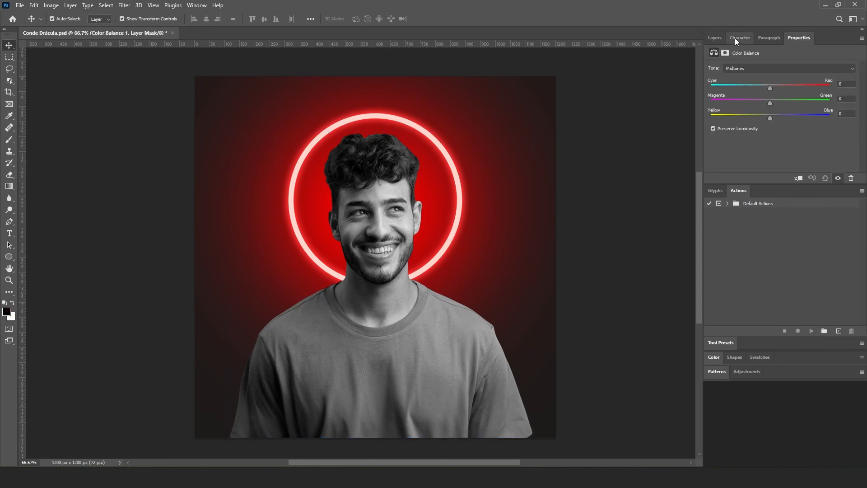
pyautogui.click(714, 38)
# Set the Color Balance midtones to green +4 and blue -10, shift them toward red, and select the man's layer
pyautogui.doubleClick(726, 95)
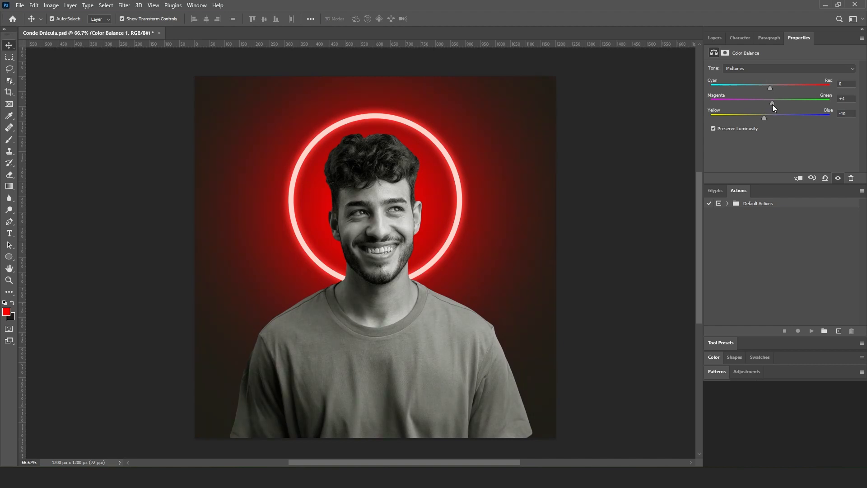
pyautogui.moveTo(768, 90); pyautogui.dragTo(778, 89)
pyautogui.click(629, 229)
pyautogui.click(715, 38)
pyautogui.click(758, 114)
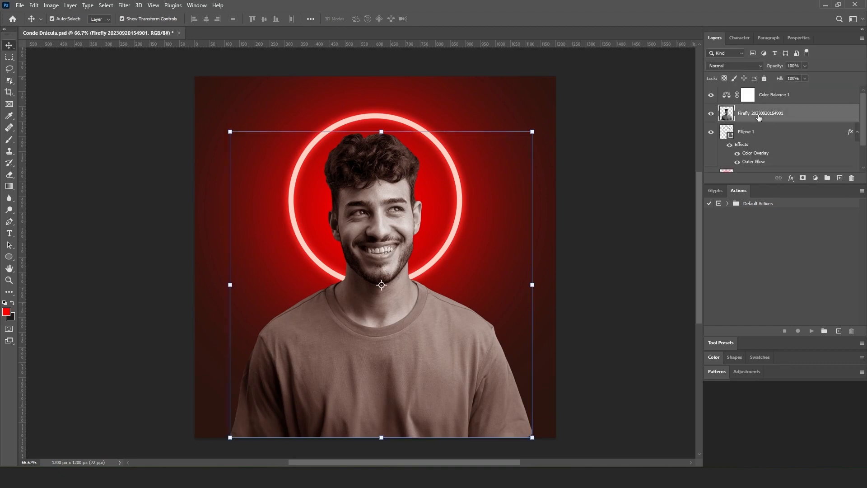
# Duplicate the man's layer, lock the copy's transparent pixels and fill it with red
pyautogui.hotkey('ctrl', 'j')
pyautogui.click(723, 78)
pyautogui.hotkey('shift', 'Delete')
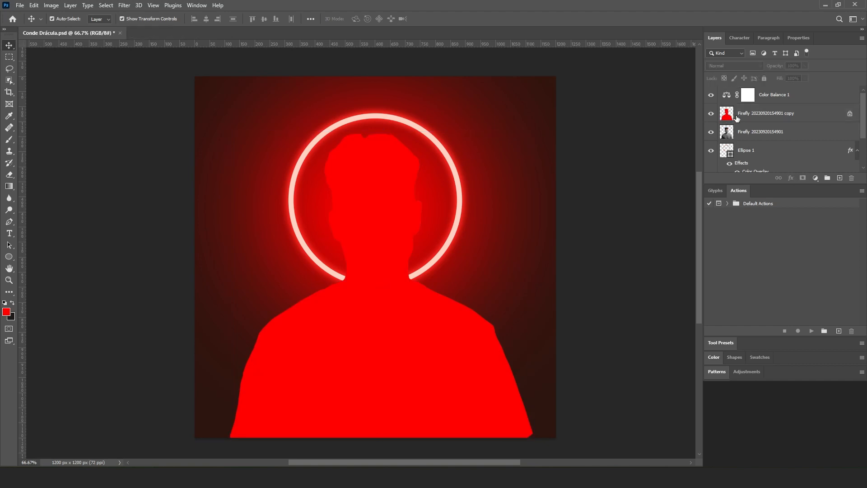
# Set the red copy's blend mode to Soft Light and its opacity to 35%
pyautogui.click(734, 66)
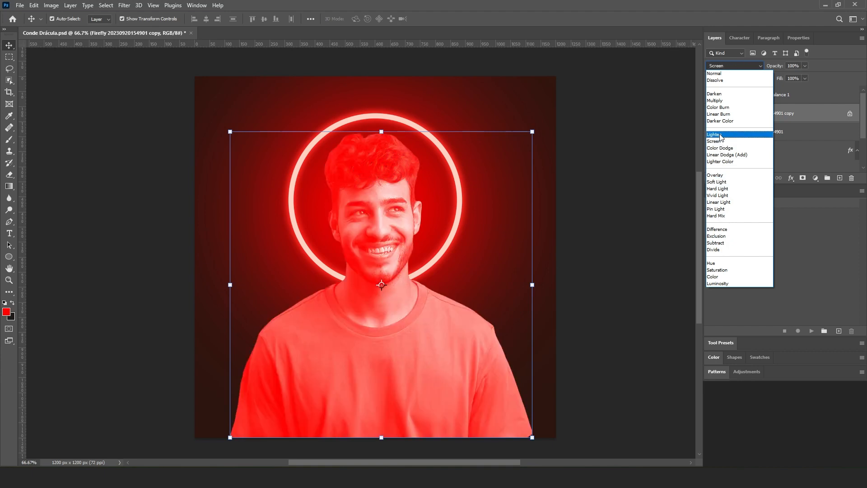
pyautogui.click(714, 182)
pyautogui.moveTo(802, 70); pyautogui.dragTo(779, 74)
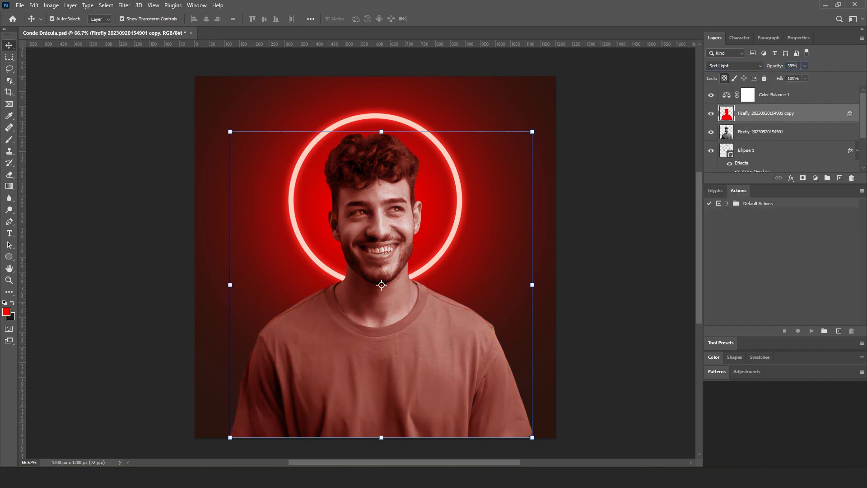
pyautogui.scroll(-2, 800, 66)
pyautogui.click(652, 255)
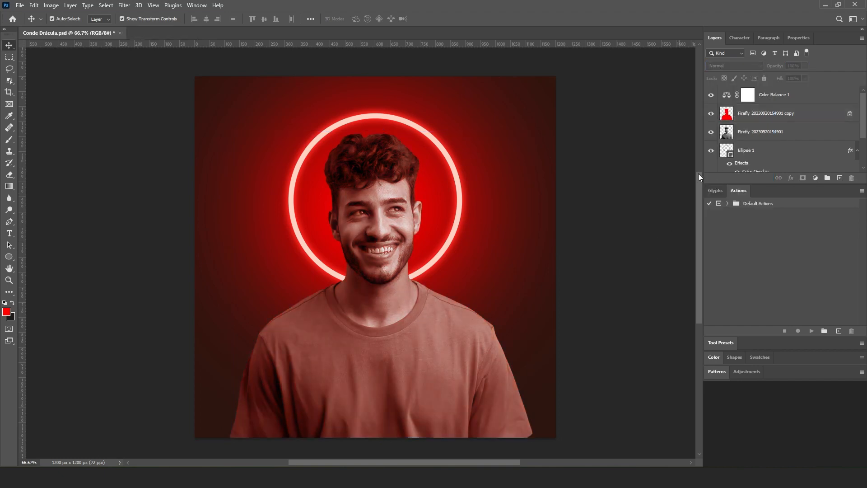
# Move the Color Balance adjustment directly above the man's original layer and clip it to that layer
pyautogui.click(755, 137)
pyautogui.doubleClick(759, 96)
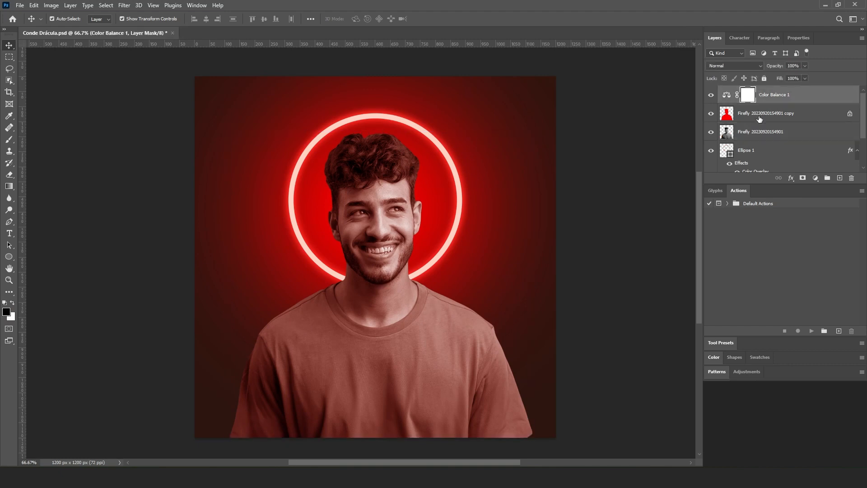
pyautogui.press('Escape')
pyautogui.moveTo(760, 96); pyautogui.dragTo(760, 109)
pyautogui.rightClick(754, 108)
pyautogui.click(686, 257)
pyautogui.click(712, 115)
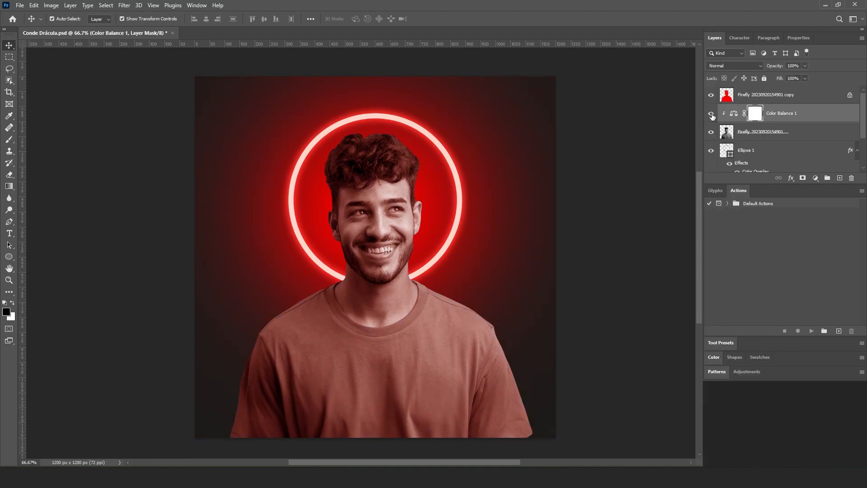
# Clip the red copy to the man's layer and place it beneath the Color Balance adjustment
pyautogui.moveTo(731, 99); pyautogui.dragTo(722, 122)
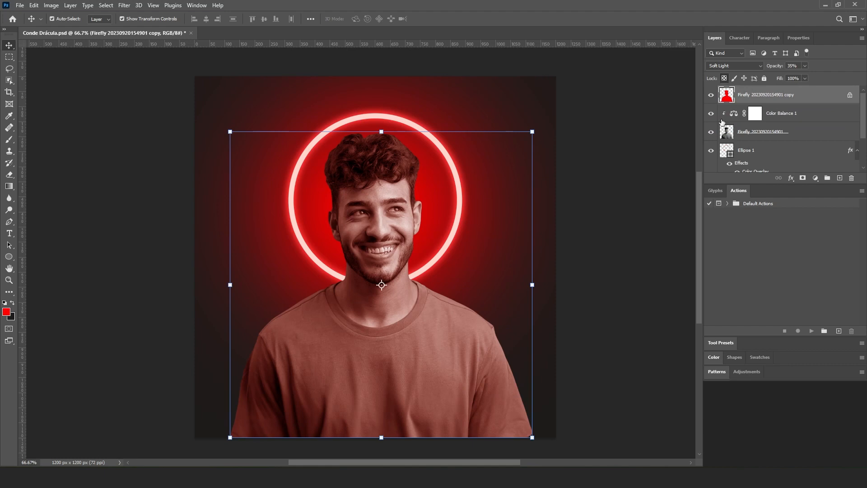
pyautogui.click(758, 131)
pyautogui.click(765, 100)
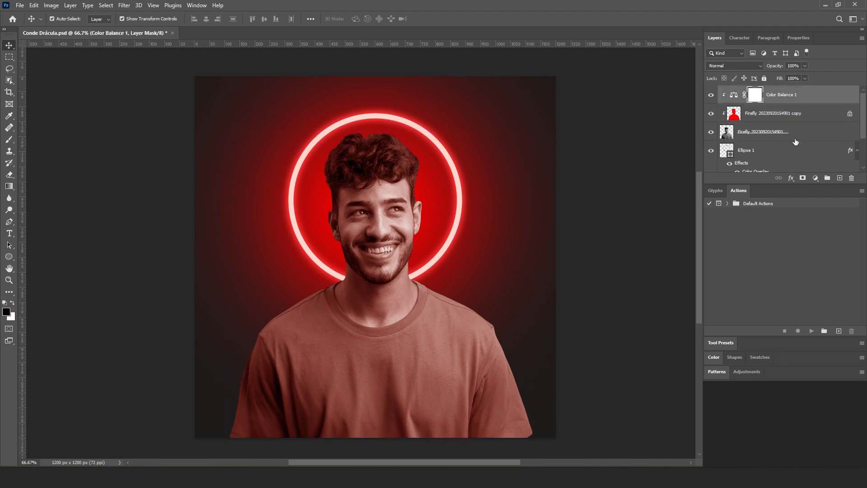
# On a new layer, paint red light over the hair and shoulders with a soft 200 px brush, and clip it directly above the man's layer
pyautogui.click(839, 178)
pyautogui.press('b')
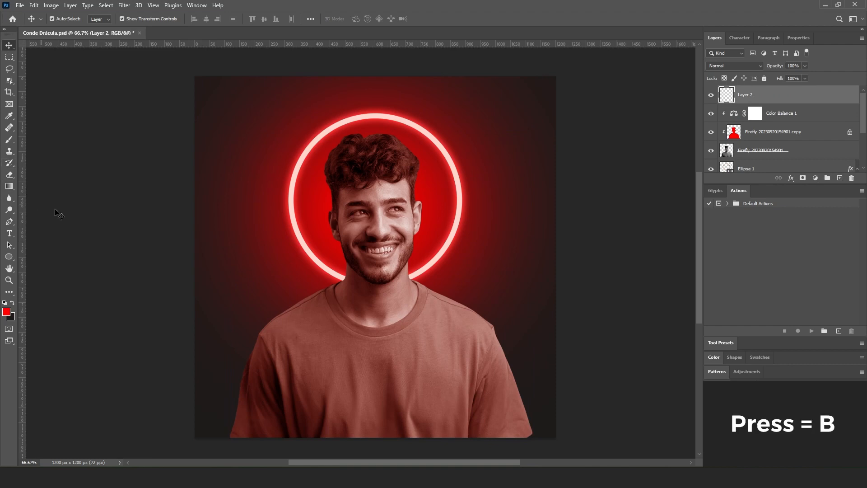
pyautogui.press('[')
pyautogui.press('[')
pyautogui.press('[')
pyautogui.press('[')
pyautogui.click(207, 19)
pyautogui.moveTo(209, 29); pyautogui.dragTo(185, 30)
pyautogui.moveTo(379, 138)
pyautogui.mouseDown()
pyautogui.moveTo(330, 150)
pyautogui.moveTo(365, 136)
pyautogui.moveTo(423, 155)
pyautogui.moveTo(439, 179)
pyautogui.moveTo(424, 182)
pyautogui.moveTo(417, 281)
pyautogui.moveTo(499, 323)
pyautogui.moveTo(534, 364)
pyautogui.moveTo(417, 271)
pyautogui.moveTo(483, 320)
pyautogui.moveTo(528, 397)
pyautogui.moveTo(490, 313)
pyautogui.moveTo(544, 428)
pyautogui.mouseUp()
pyautogui.moveTo(330, 253)
pyautogui.mouseDown()
pyautogui.moveTo(328, 277)
pyautogui.moveTo(284, 295)
pyautogui.moveTo(326, 266)
pyautogui.moveTo(287, 308)
pyautogui.moveTo(236, 402)
pyautogui.mouseUp()
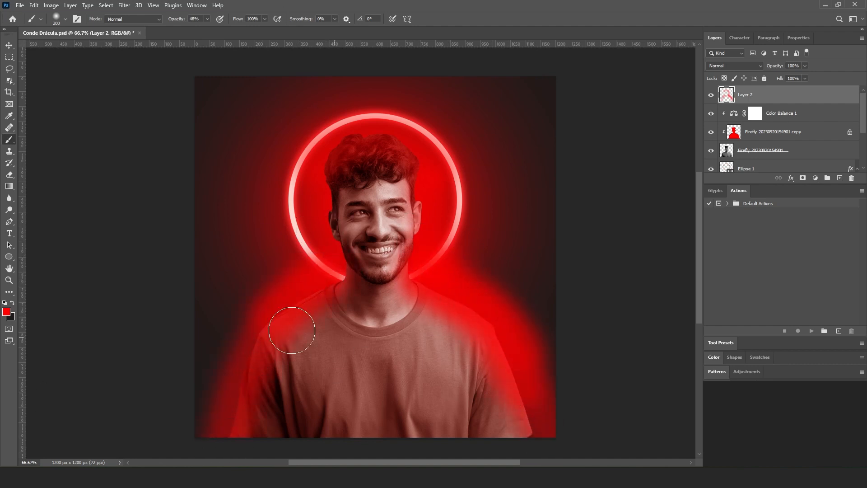
pyautogui.press('v')
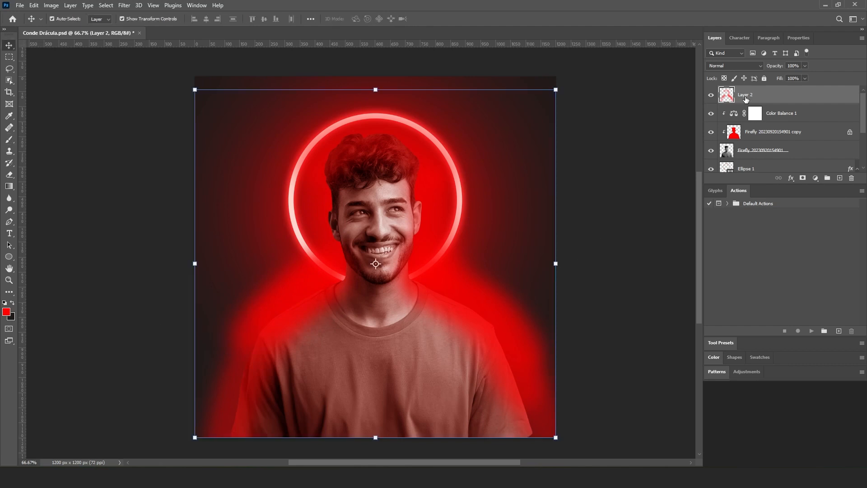
pyautogui.moveTo(742, 96); pyautogui.dragTo(737, 142)
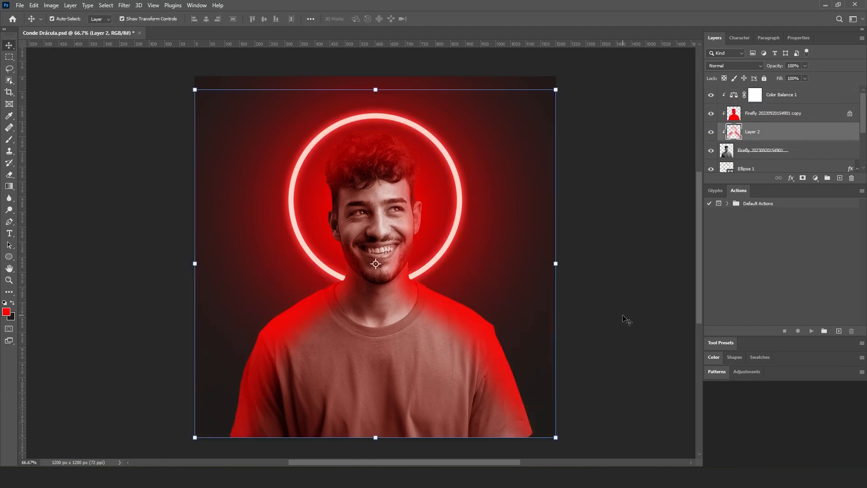
# Soften the painted red light on the hair, shoulders and sleeves with a soft eraser at 15% opacity
pyautogui.press('e')
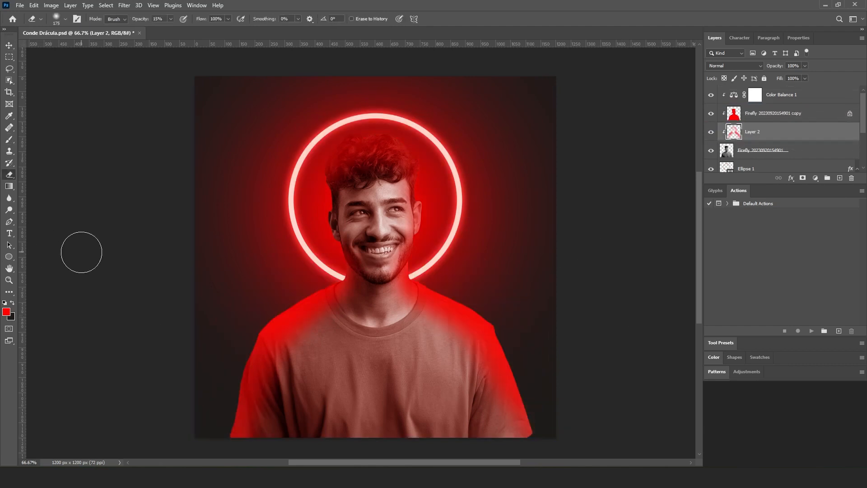
pyautogui.press(']')
pyautogui.press(']')
pyautogui.press(']')
pyautogui.press(']')
pyautogui.press(']')
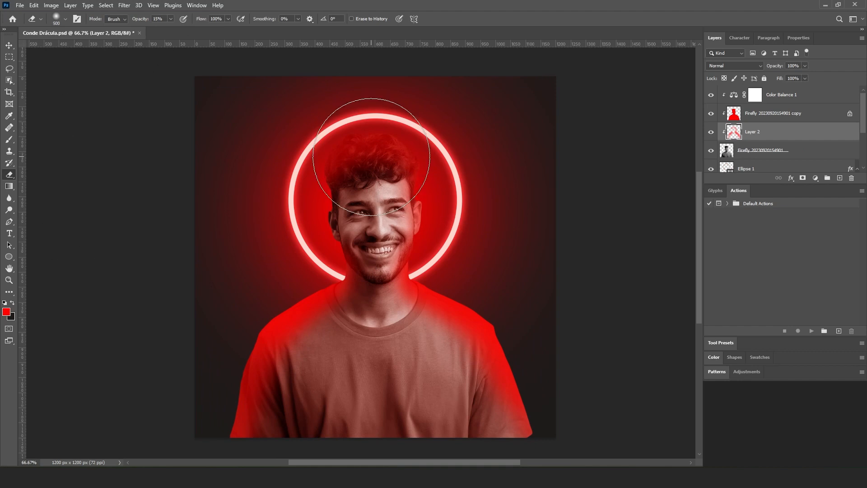
pyautogui.moveTo(317, 280)
pyautogui.mouseDown()
pyautogui.moveTo(315, 338)
pyautogui.moveTo(341, 351)
pyautogui.moveTo(313, 369)
pyautogui.moveTo(349, 358)
pyautogui.mouseUp()
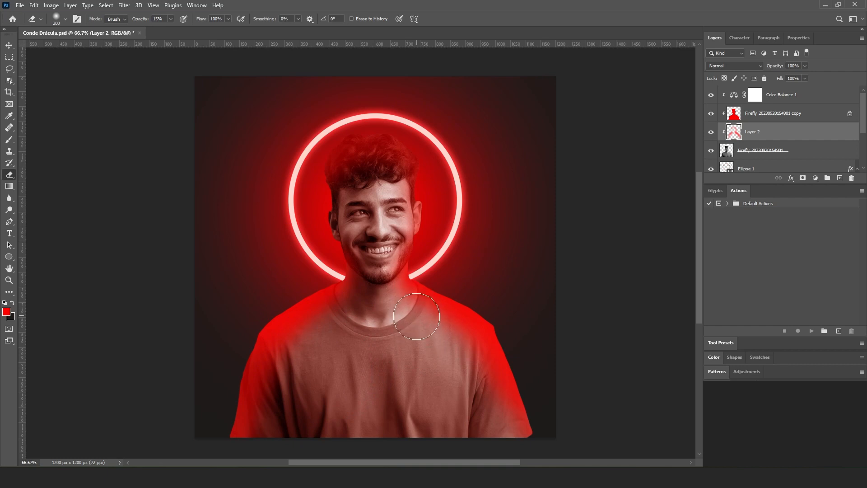
pyautogui.scroll(-2, 509, 433)
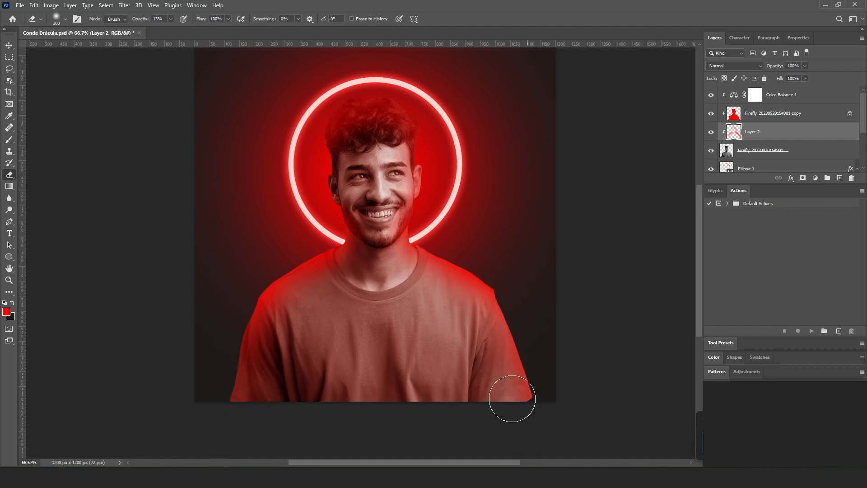
pyautogui.scroll(3, 260, 410)
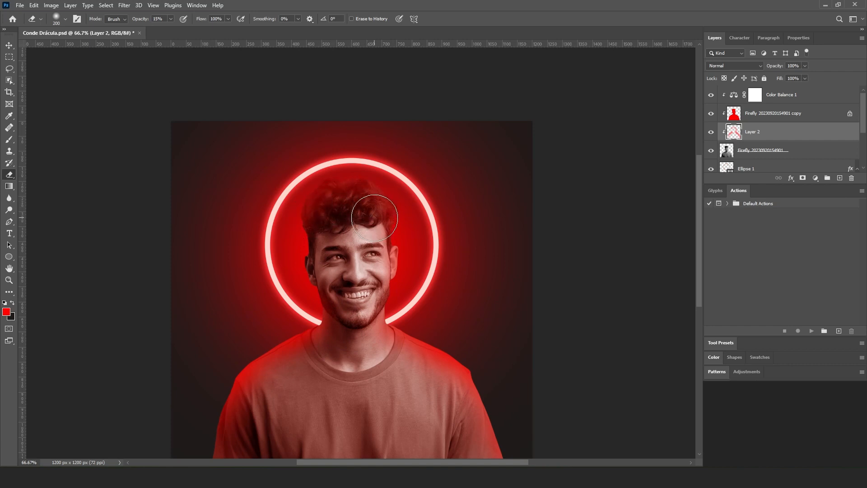
pyautogui.press('v')
pyautogui.click(604, 310)
pyautogui.scroll(-1, 605, 306)
pyautogui.scroll(-1, 609, 307)
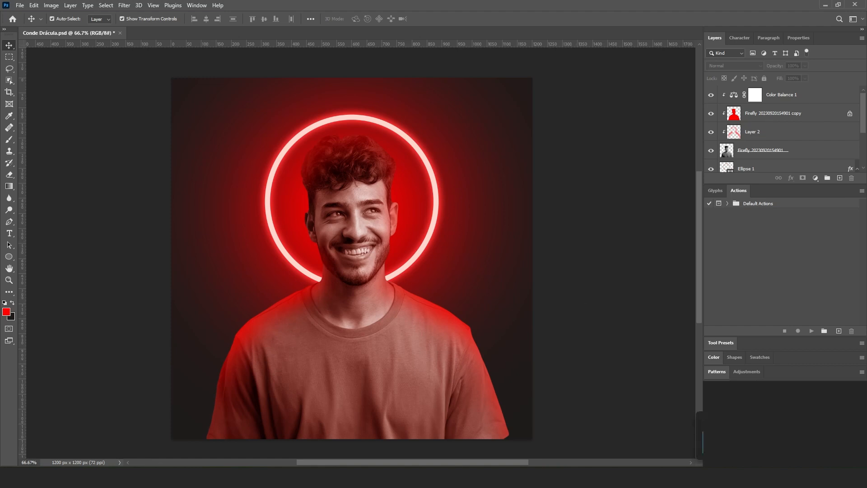
# Trace the opening of the eye on the image's left with the Pen tool and fill it with red
pyautogui.scroll(5, 346, 258)
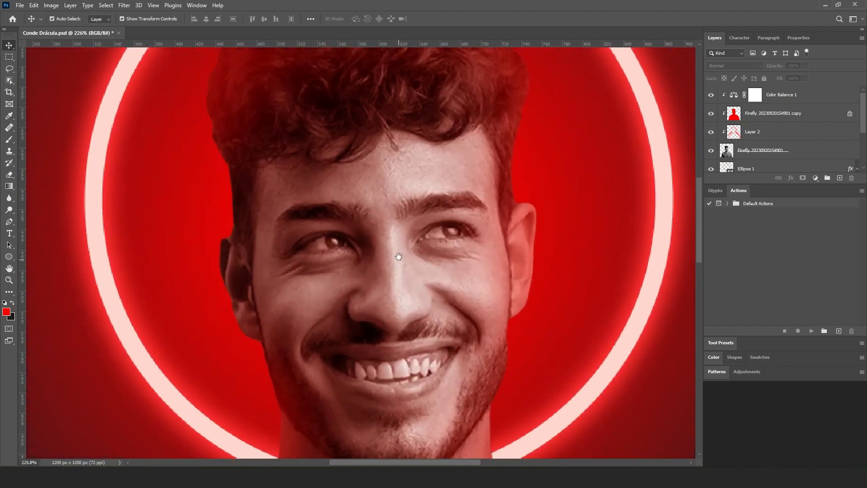
pyautogui.click(751, 153)
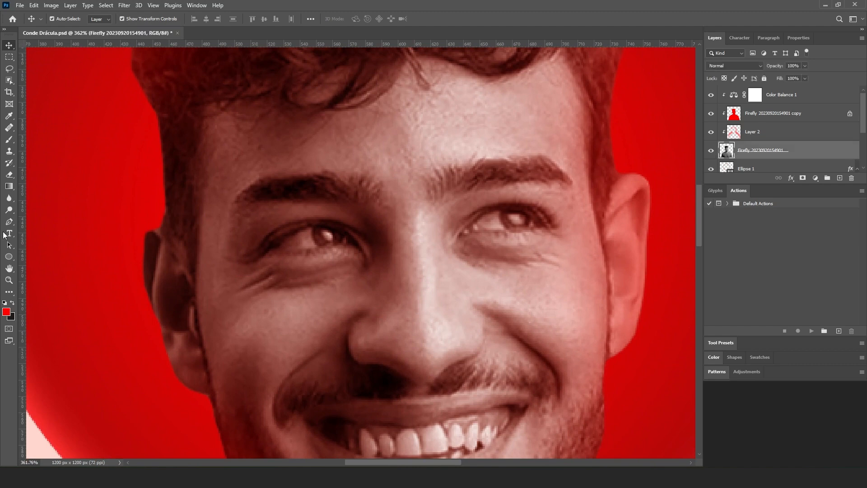
pyautogui.press('p')
pyautogui.moveTo(291, 249); pyautogui.dragTo(307, 248)
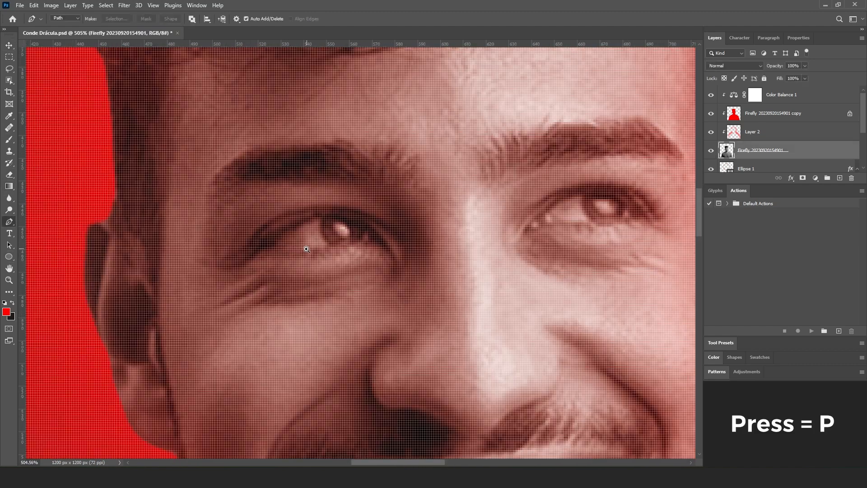
pyautogui.click(273, 250)
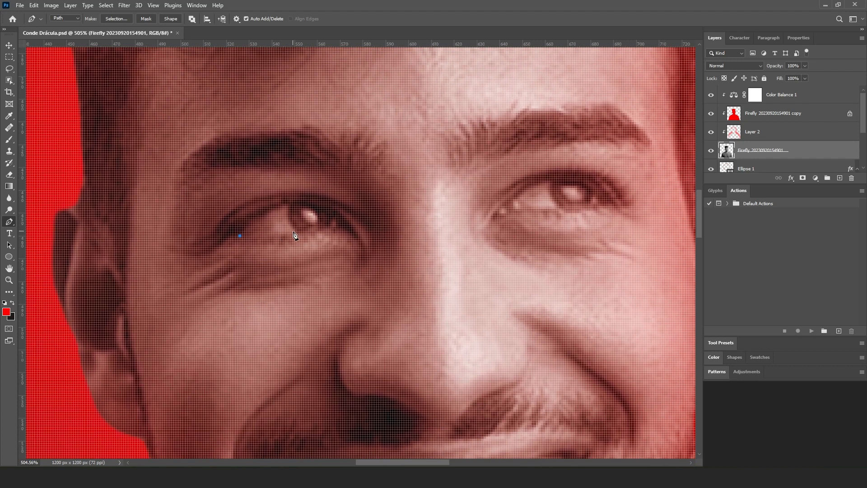
pyautogui.moveTo(293, 204); pyautogui.dragTo(246, 210)
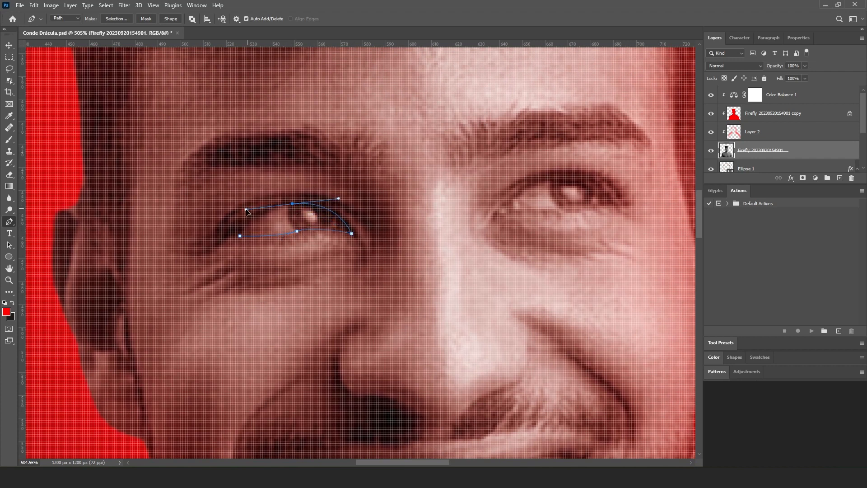
pyautogui.click(240, 235)
pyautogui.click(116, 19)
pyautogui.click(473, 130)
pyautogui.hotkey('alt', 'BackSpace')
pyautogui.hotkey('ctrl', 'd')
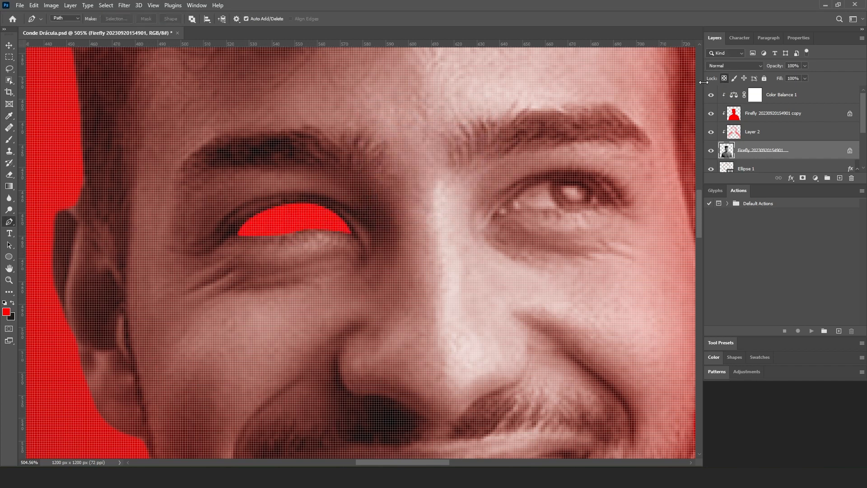
# Trace the opening of the eye on the image's right with the Pen tool and fill it with red
pyautogui.scroll(2, 469, 222)
pyautogui.click(465, 220)
pyautogui.hscroll(3, 488, 228)
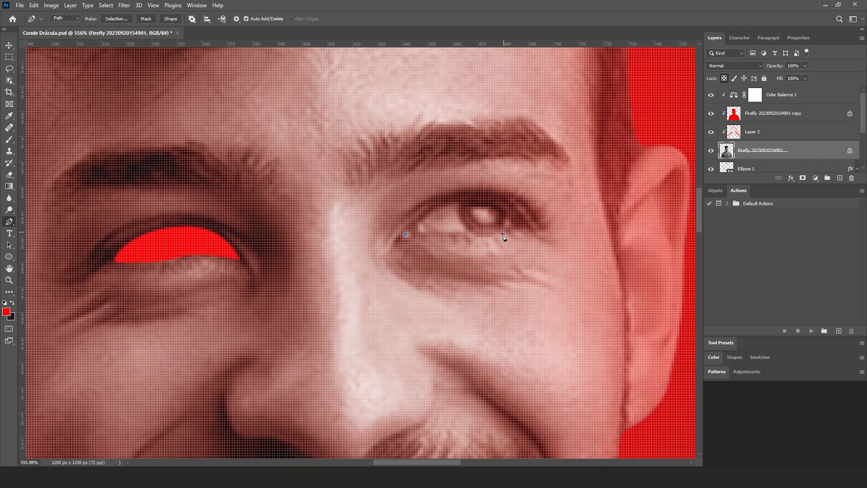
pyautogui.moveTo(433, 210); pyautogui.dragTo(377, 237)
pyautogui.press('v')
pyautogui.click(9, 220)
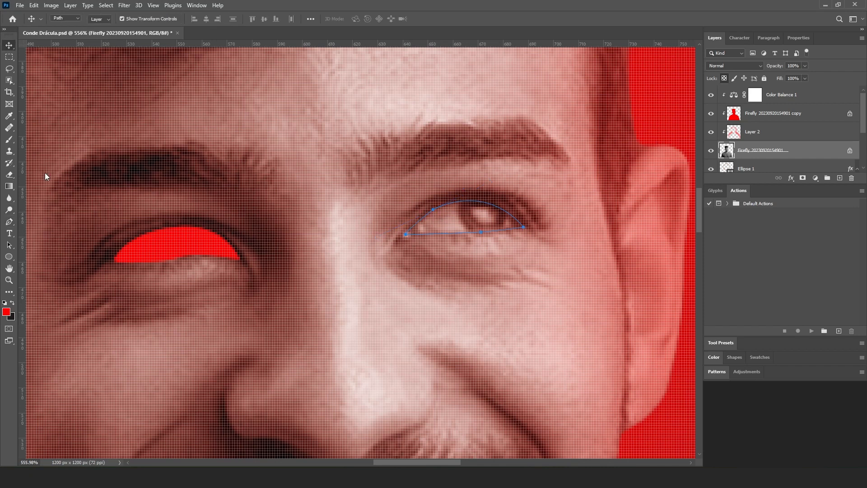
pyautogui.click(116, 18)
pyautogui.click(479, 125)
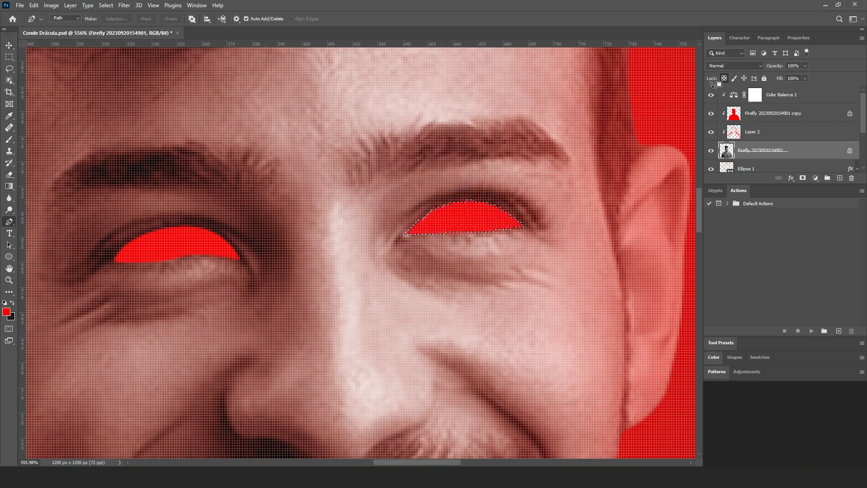
# Set the blend mode of both red eye shapes, Shape 1 and Shape 2, to Linear Burn
pyautogui.press('v')
pyautogui.scroll(3, 499, 278)
pyautogui.moveTo(499, 279); pyautogui.dragTo(493, 279)
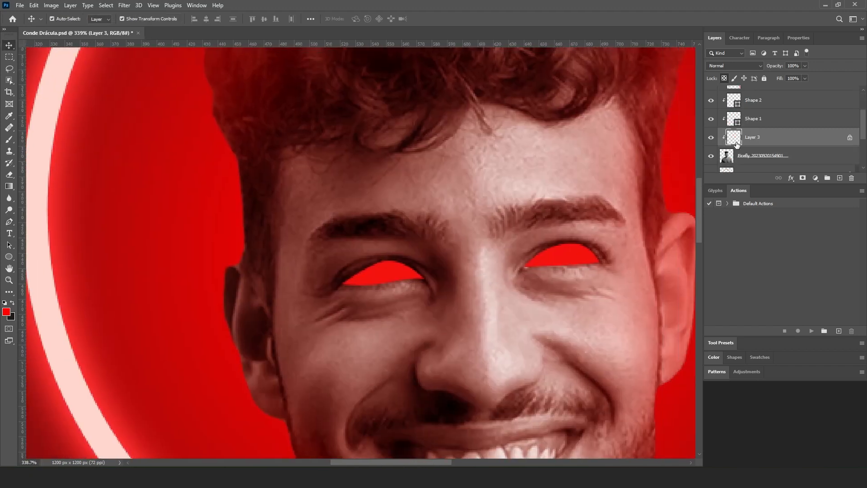
pyautogui.click(747, 120)
pyautogui.keyDown('shift'); pyautogui.click(754, 100); pyautogui.keyUp('shift')
pyautogui.click(733, 65)
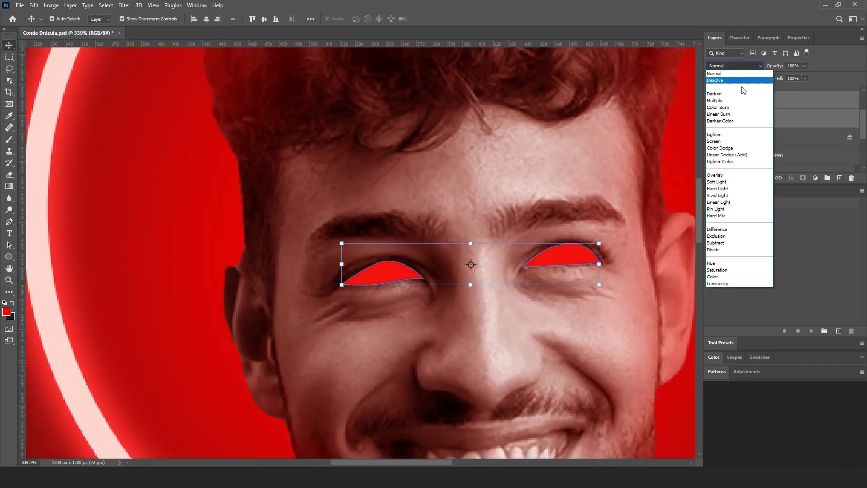
pyautogui.click(728, 113)
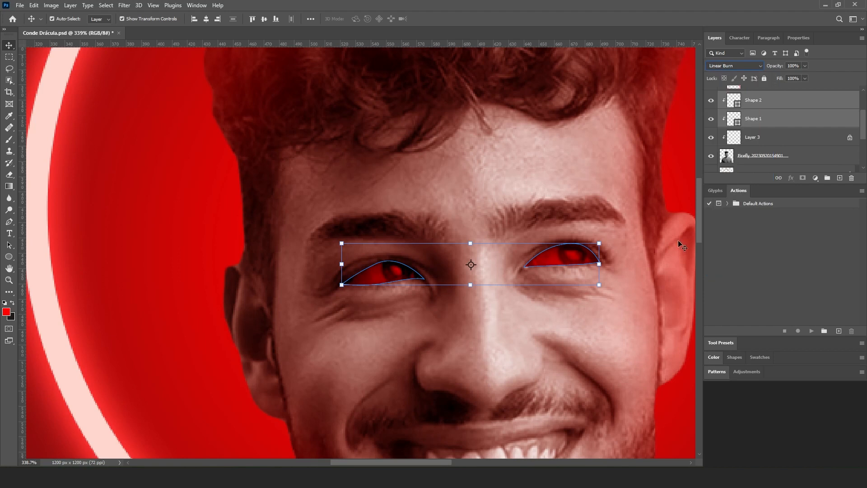
pyautogui.click(681, 200)
# Set the Eraser to a 9 px tip at 15% opacity and lock the red Firefly copy layer
pyautogui.moveTo(491, 280); pyautogui.dragTo(541, 291)
pyautogui.moveTo(541, 291); pyautogui.dragTo(560, 280)
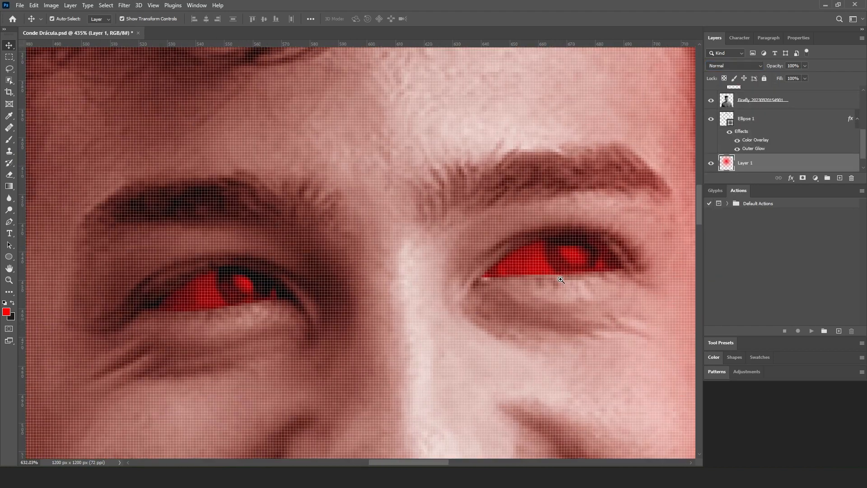
pyautogui.scroll(3, 750, 118)
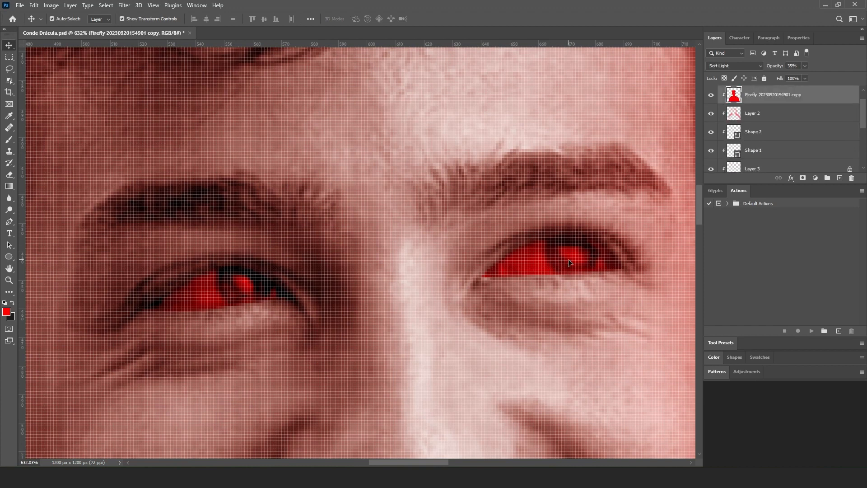
pyautogui.press('[')
pyautogui.press('[')
pyautogui.press('[')
pyautogui.press('[')
pyautogui.press('[')
pyautogui.press('[')
pyautogui.press('[')
pyautogui.press('[')
pyautogui.press('[')
pyautogui.press('[')
pyautogui.press('[')
pyautogui.press('[')
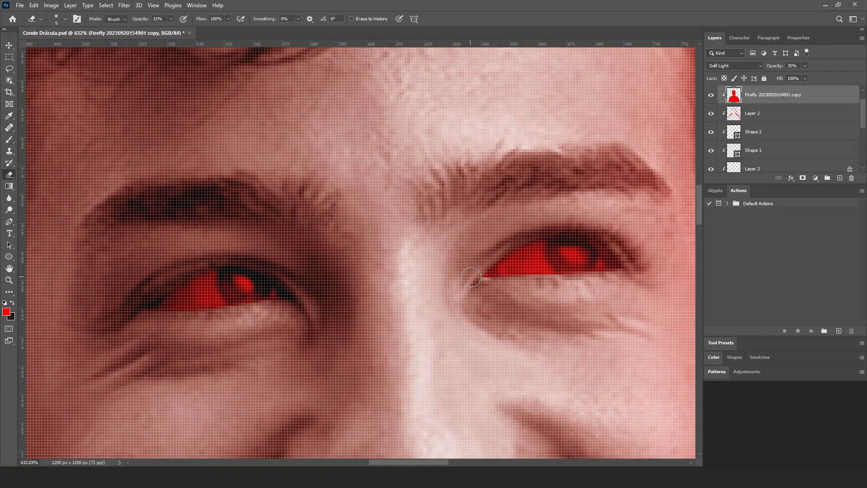
pyautogui.click(750, 135)
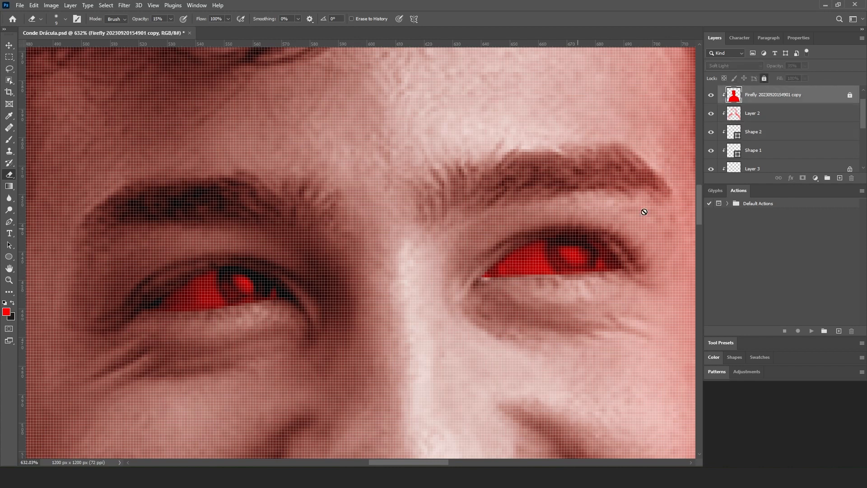
pyautogui.click(745, 152)
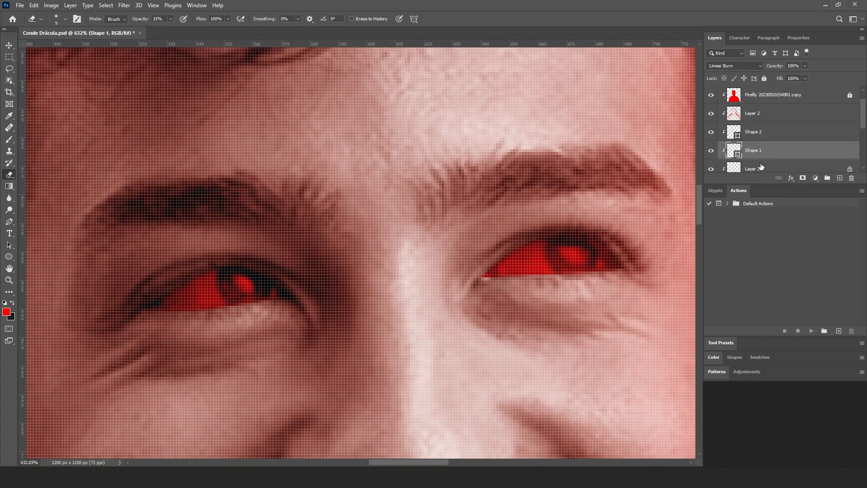
pyautogui.rightClick(760, 167)
pyautogui.click(664, 255)
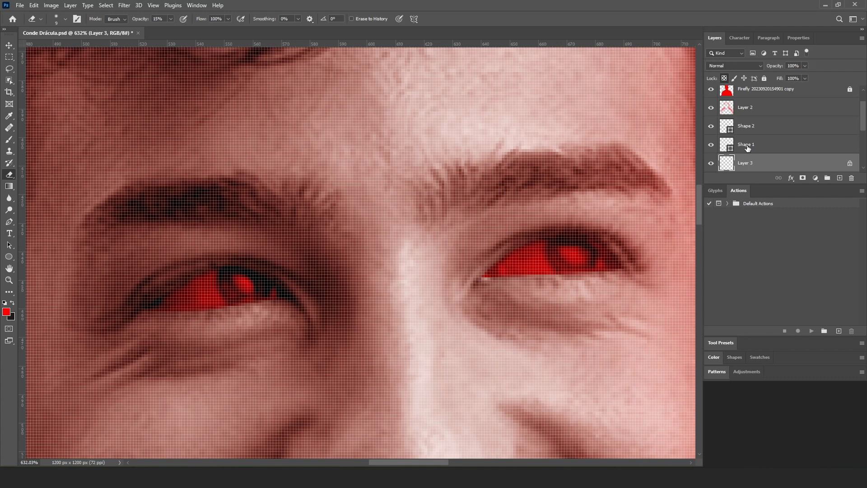
pyautogui.rightClick(757, 168)
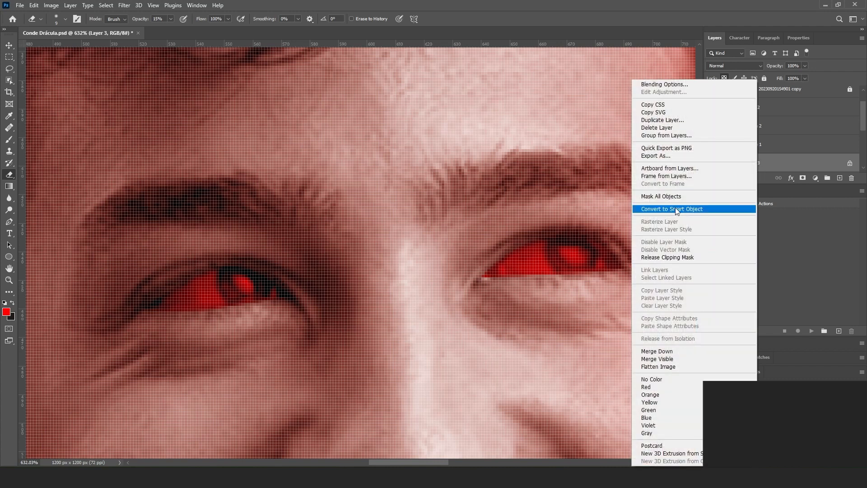
pyautogui.click(775, 175)
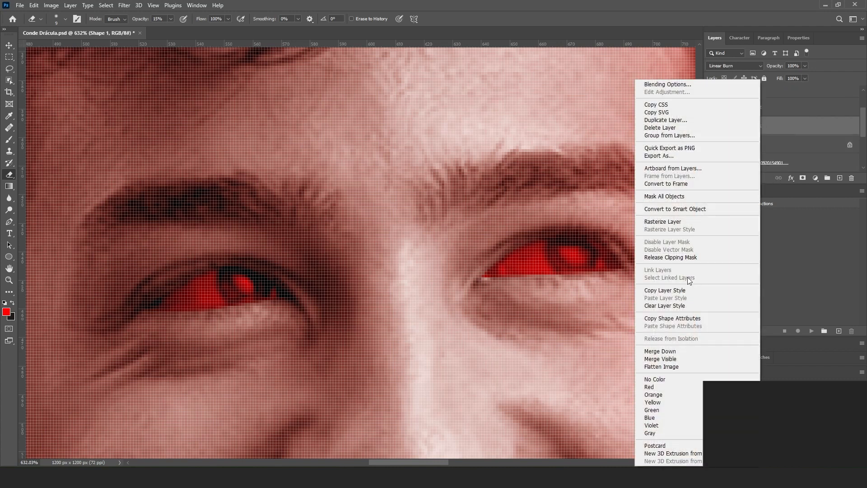
# Rasterize the two eye shape layers, Shape 1 and Shape 2
pyautogui.press('Escape')
pyautogui.click(751, 108)
pyautogui.rightClick(749, 109)
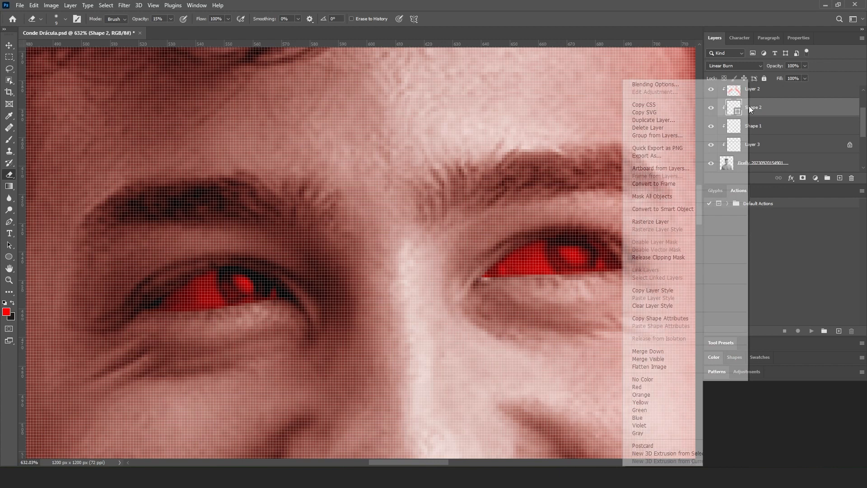
pyautogui.click(664, 222)
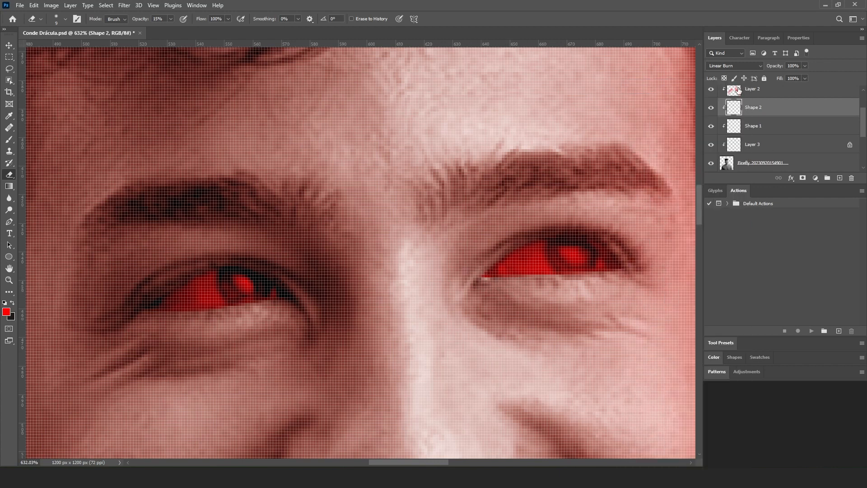
# Soften the inner corner of the red fill on Shape 1 with the 15% eraser
pyautogui.click(750, 126)
pyautogui.click(710, 128)
pyautogui.click(710, 128)
pyautogui.moveTo(517, 268)
pyautogui.mouseDown()
pyautogui.moveTo(486, 278)
pyautogui.moveTo(511, 297)
pyautogui.moveTo(488, 266)
pyautogui.moveTo(512, 283)
pyautogui.moveTo(500, 277)
pyautogui.moveTo(515, 276)
pyautogui.moveTo(480, 280)
pyautogui.mouseUp()
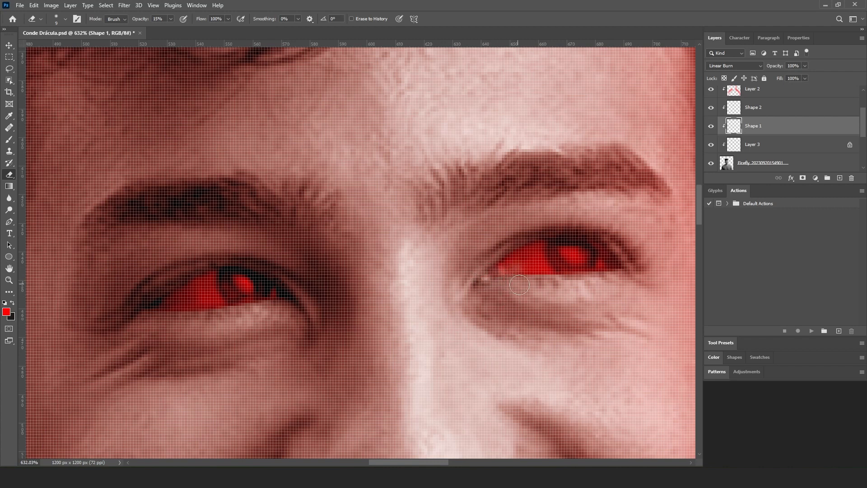
pyautogui.hotkey('ctrl', '-')
pyautogui.press('v')
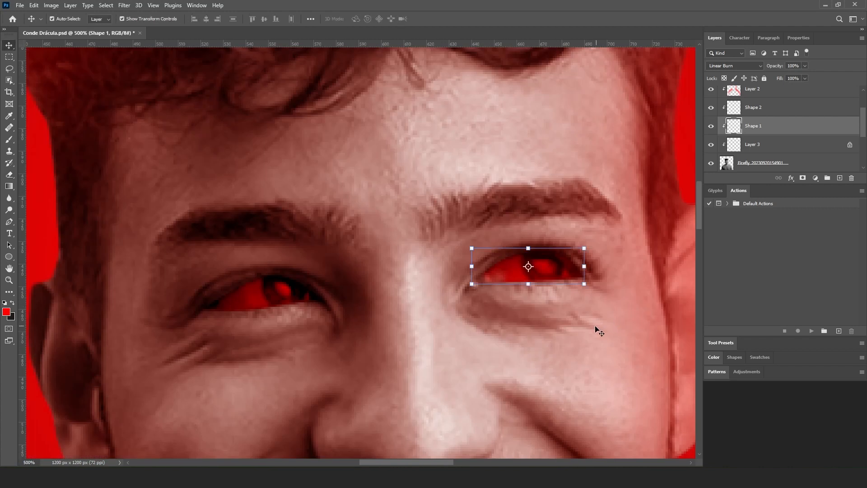
# Lower the opacity of both red eye layers, Shape 1 and Shape 2, to 75%
pyautogui.click(522, 281)
pyautogui.scroll(-3, 420, 325)
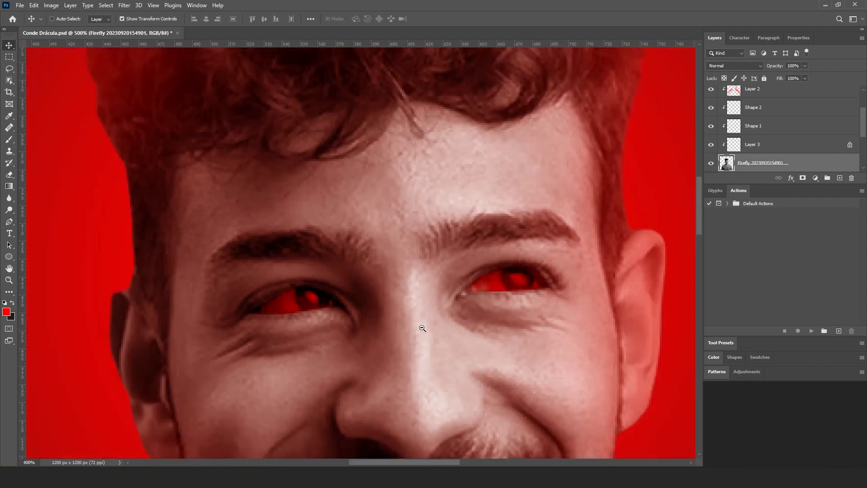
pyautogui.moveTo(425, 324); pyautogui.dragTo(490, 317)
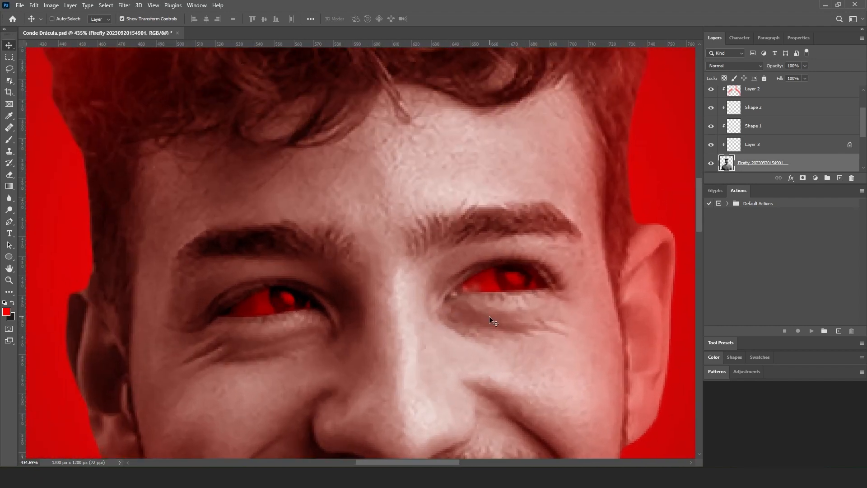
pyautogui.scroll(-1, 394, 353)
pyautogui.scroll(1, 395, 354)
pyautogui.scroll(1, 761, 134)
pyautogui.scroll(1, 761, 134)
pyautogui.click(523, 286)
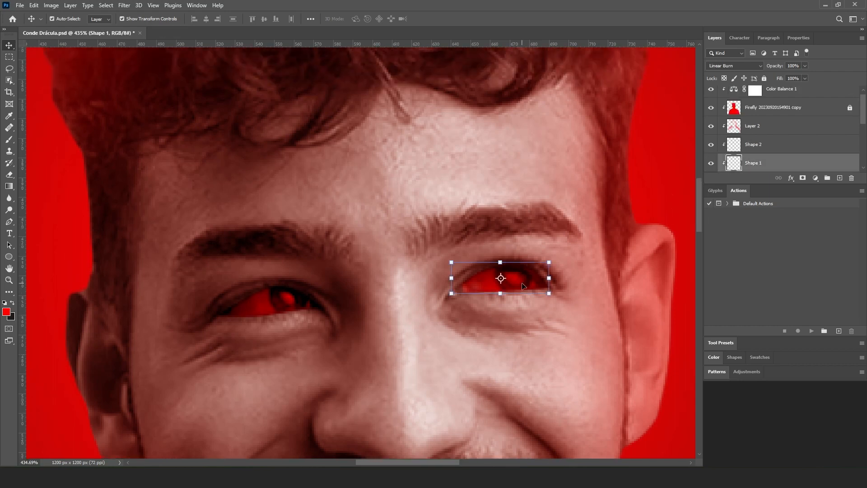
pyautogui.keyDown('shift'); pyautogui.click(283, 306); pyautogui.keyUp('shift')
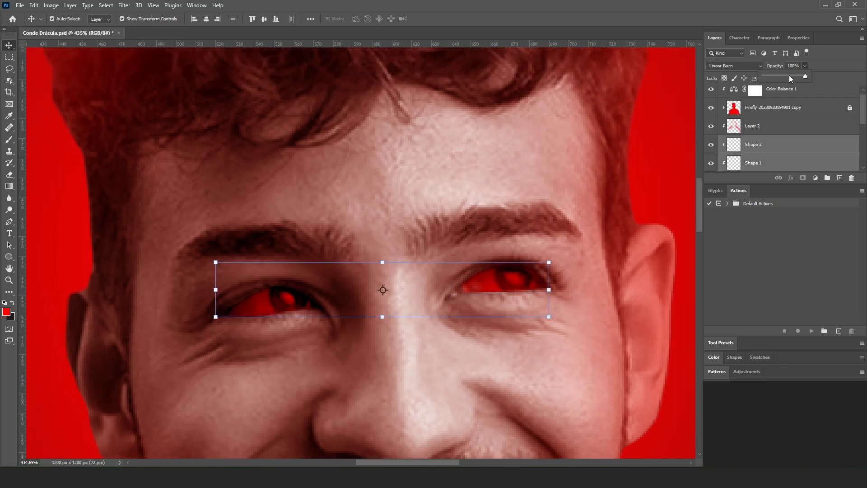
pyautogui.click(789, 75)
pyautogui.moveTo(802, 76); pyautogui.dragTo(797, 76)
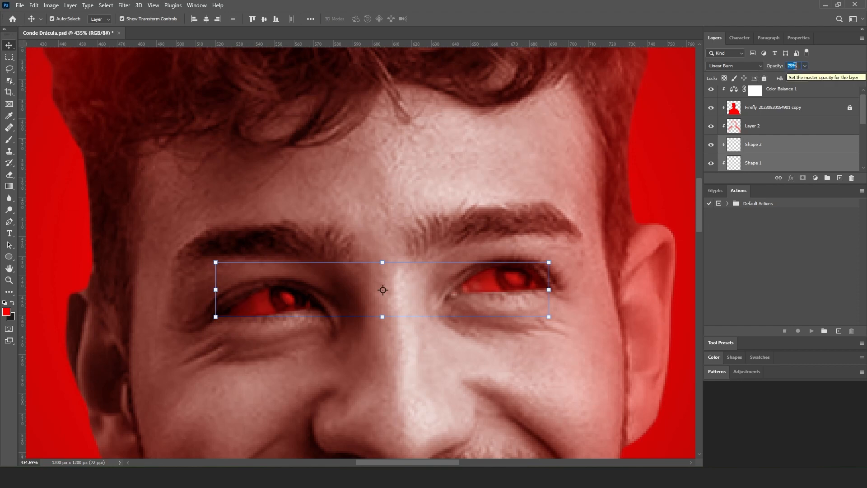
pyautogui.click(8, 70)
pyautogui.click(8, 47)
pyautogui.keyDown('ctrl'); pyautogui.keyDown('alt'); pyautogui.click(503, 318); pyautogui.keyUp('alt'); pyautogui.keyUp('ctrl')
pyautogui.keyDown('ctrl'); pyautogui.keyDown('alt'); pyautogui.click(503, 317); pyautogui.keyUp('alt'); pyautogui.keyUp('ctrl')
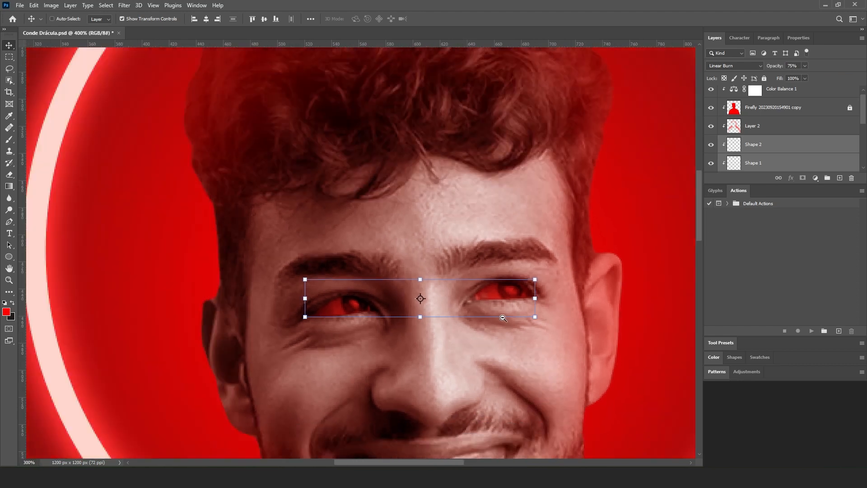
pyautogui.keyDown('ctrl'); pyautogui.keyDown('alt'); pyautogui.click(503, 318); pyautogui.keyUp('alt'); pyautogui.keyUp('ctrl')
pyautogui.keyDown('ctrl'); pyautogui.keyDown('alt'); pyautogui.click(503, 318); pyautogui.keyUp('alt'); pyautogui.keyUp('ctrl')
pyautogui.keyDown('ctrl'); pyautogui.keyDown('alt'); pyautogui.click(503, 318); pyautogui.keyUp('alt'); pyautogui.keyUp('ctrl')
pyautogui.click(663, 405)
pyautogui.scroll(-3, 663, 405)
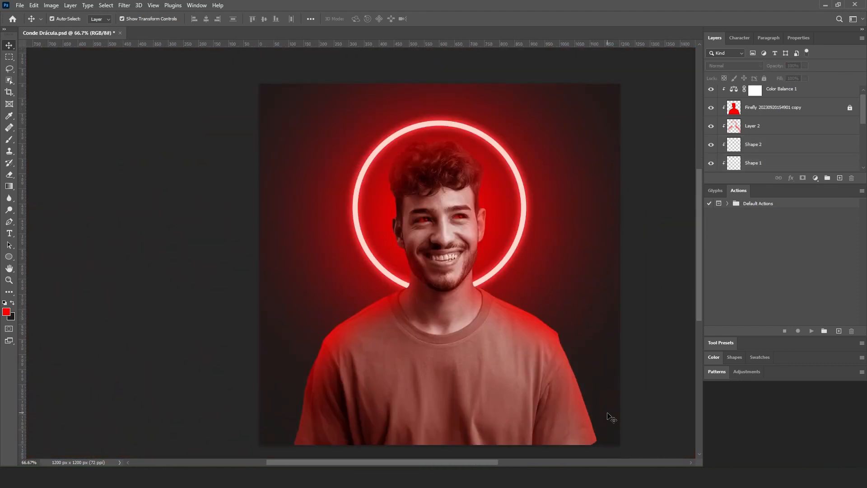
# Add a new layer above Color Balance 1 and make a full-width rectangular selection from the shirt collar down to the canvas bottom
pyautogui.click(839, 178)
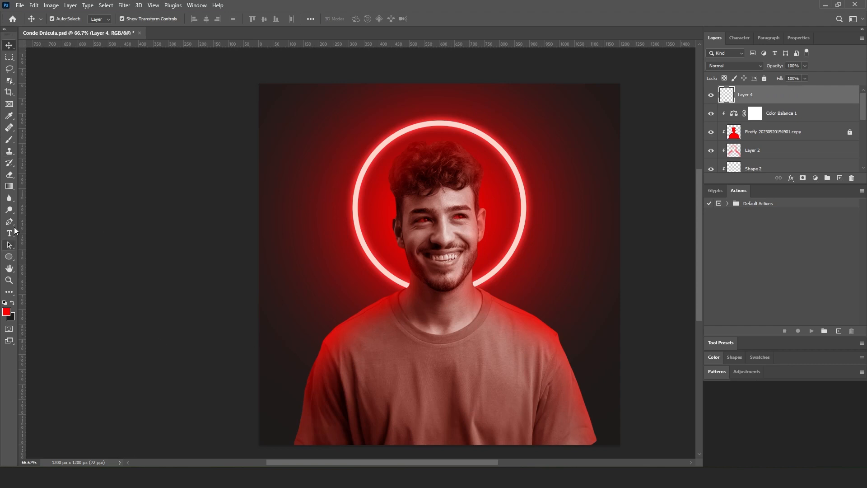
pyautogui.press('m')
pyautogui.moveTo(259, 317); pyautogui.dragTo(620, 445)
# Prepare the Gradient tool with the dark background tone #221b1a, sampled near the canvas's upper-left corner, as the foreground colour
pyautogui.press('g')
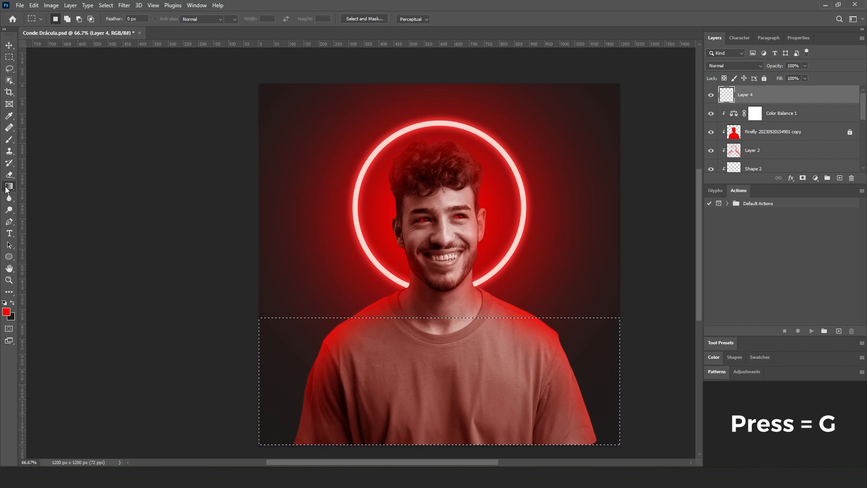
pyautogui.click(12, 302)
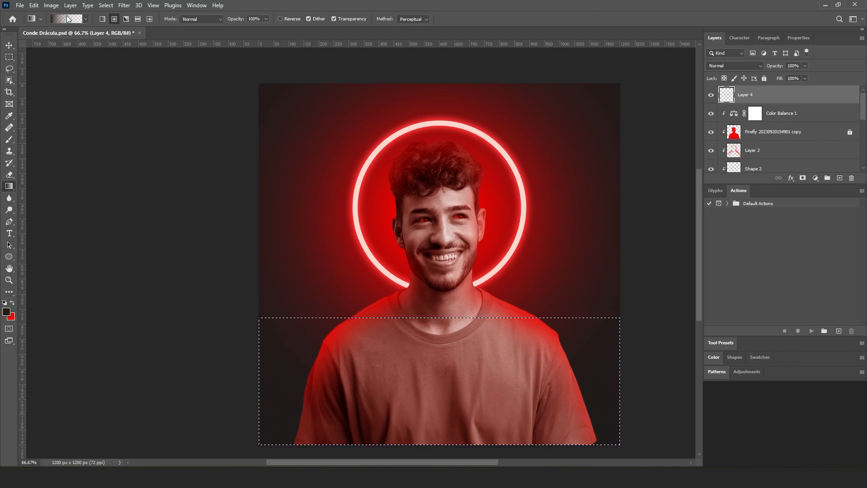
pyautogui.click(7, 312)
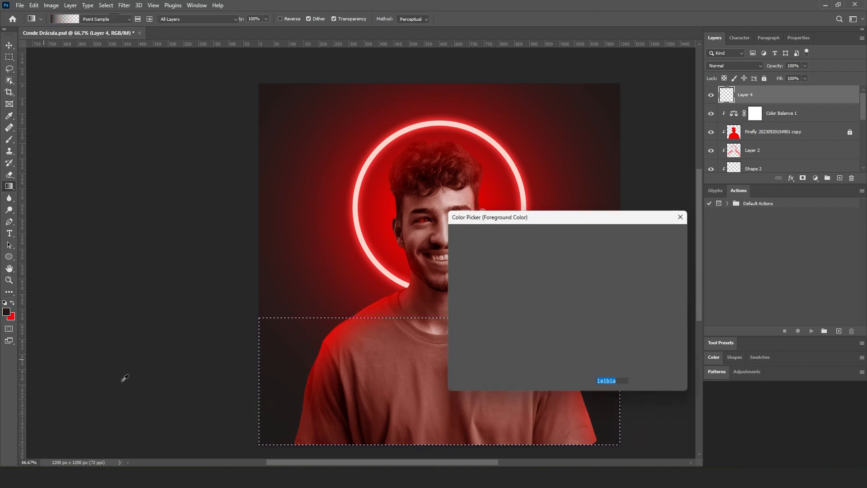
pyautogui.click(273, 116)
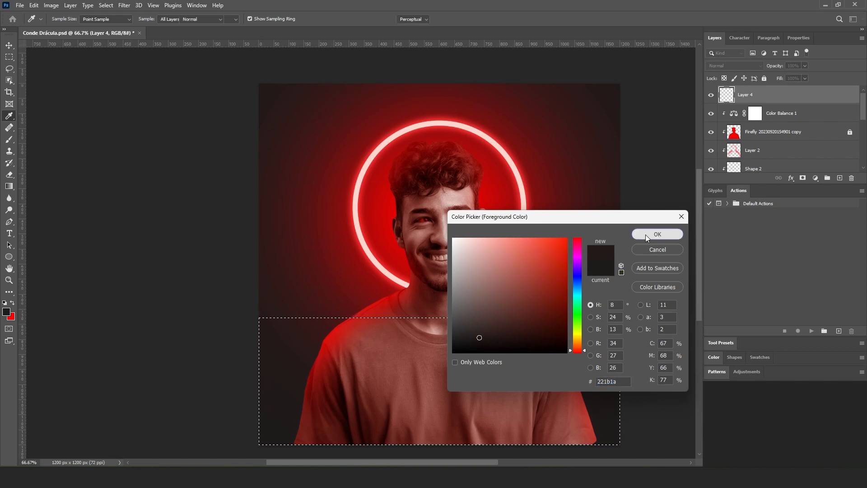
pyautogui.click(647, 234)
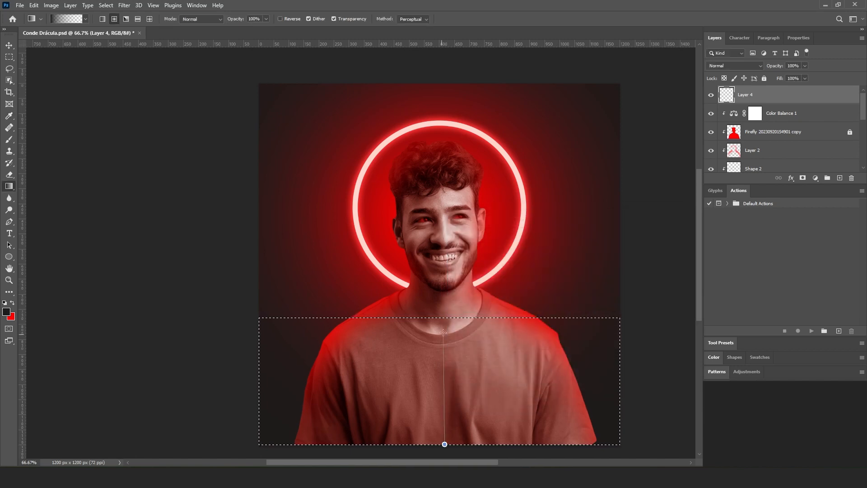
# Fade the lower shirt into the dark background with two linear foreground-to-transparent gradients running upward inside the selection on Layer 4
pyautogui.click(102, 19)
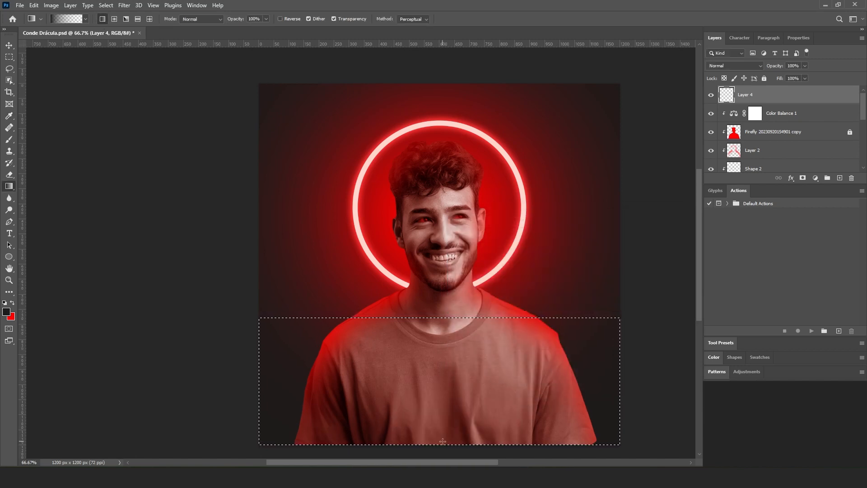
pyautogui.moveTo(446, 430); pyautogui.dragTo(446, 349)
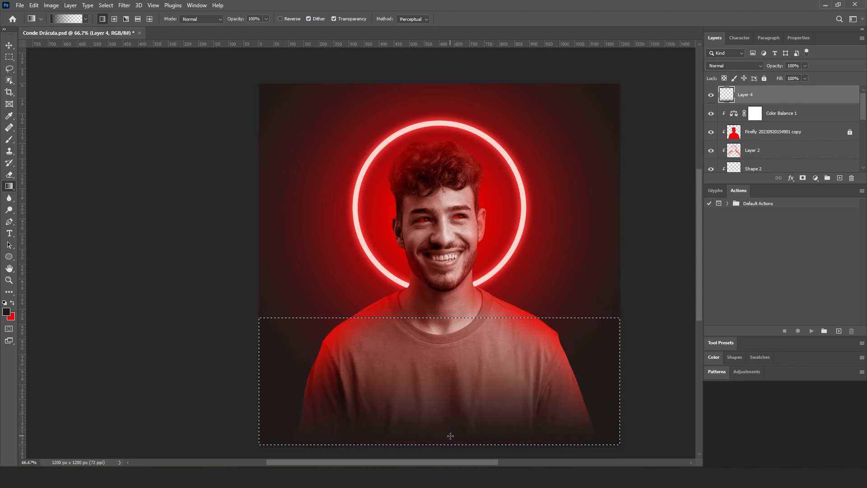
pyautogui.moveTo(450, 435); pyautogui.dragTo(450, 323)
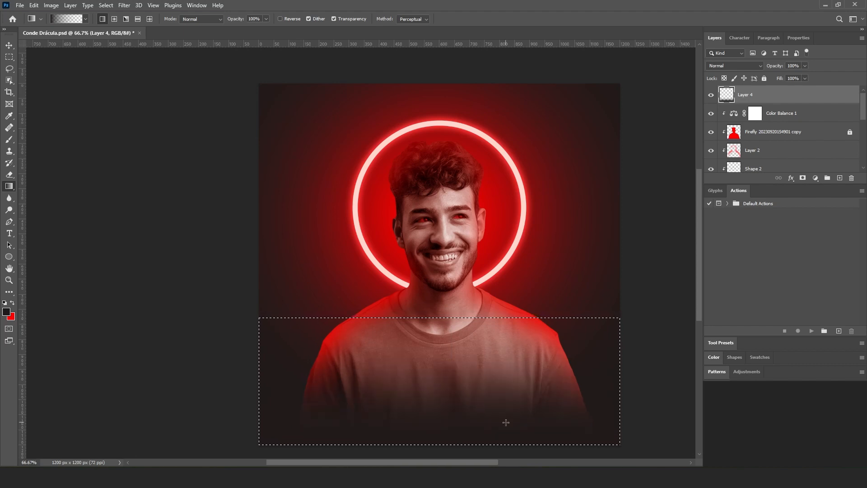
# Stretch the dark gradient on Layer 4 upward to just below the chin, about 133% of its height
pyautogui.press('v')
pyautogui.moveTo(476, 419); pyautogui.dragTo(476, 429)
pyautogui.moveTo(440, 330); pyautogui.dragTo(440, 291)
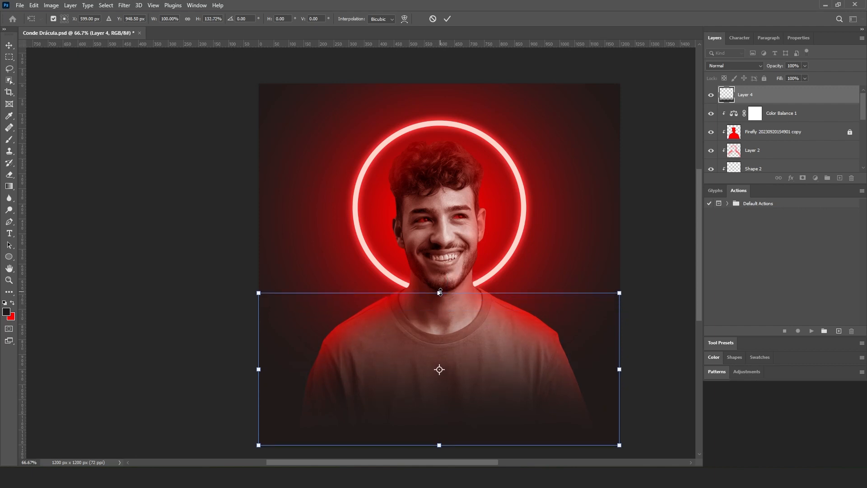
pyautogui.press('Return')
pyautogui.scroll(1, 519, 299)
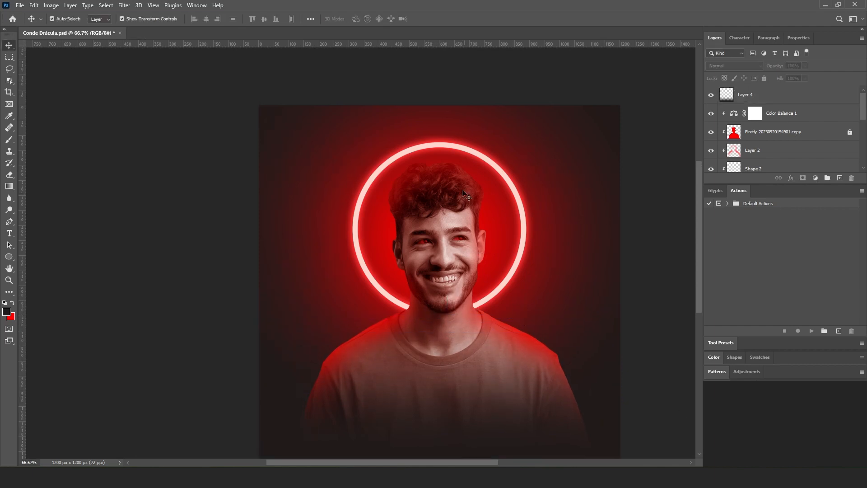
pyautogui.scroll(-1, 589, 421)
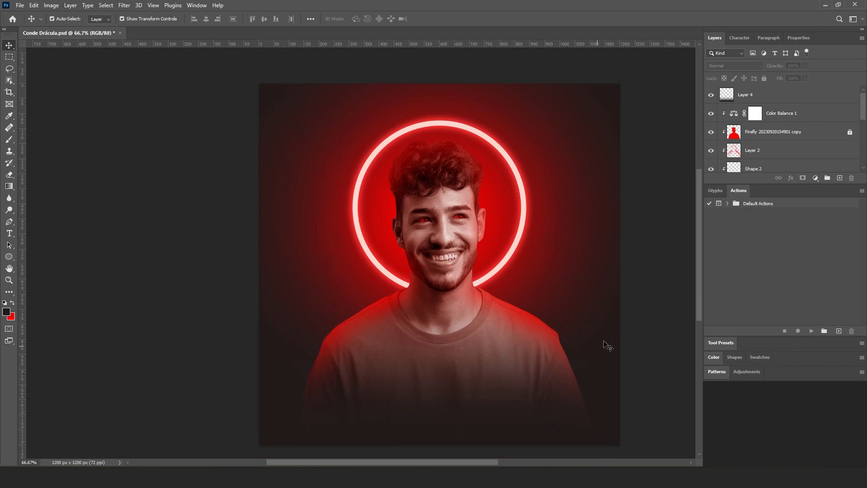
# Add a text layer on the shirt reading IN THE VEMPIRE WORLD, copied from the open Notepad notes
pyautogui.press('t')
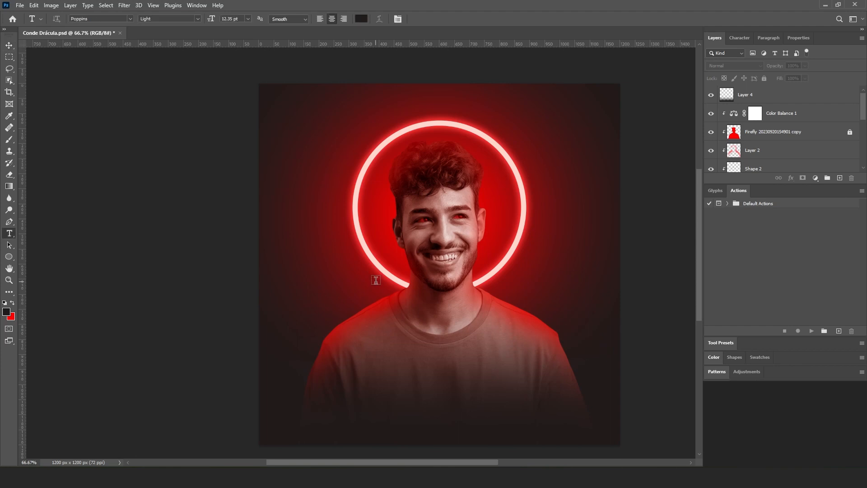
pyautogui.click(399, 339)
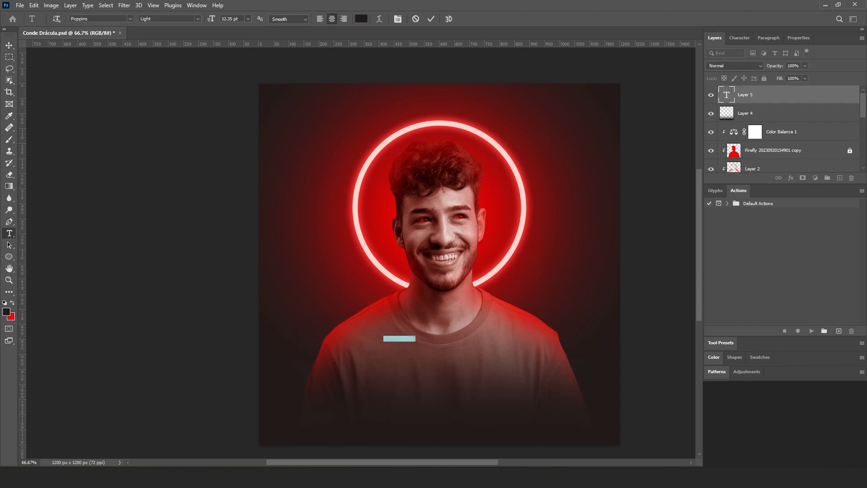
pyautogui.click(593, 478)
pyautogui.click(619, 429)
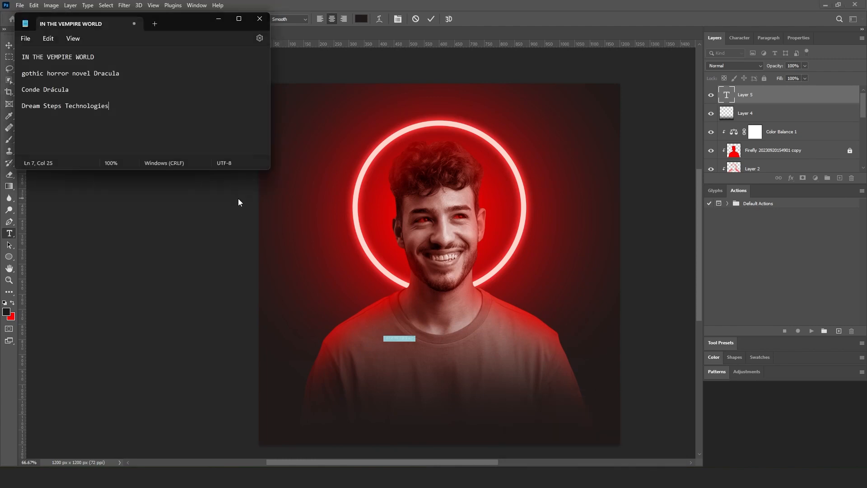
pyautogui.moveTo(189, 23); pyautogui.dragTo(677, 154)
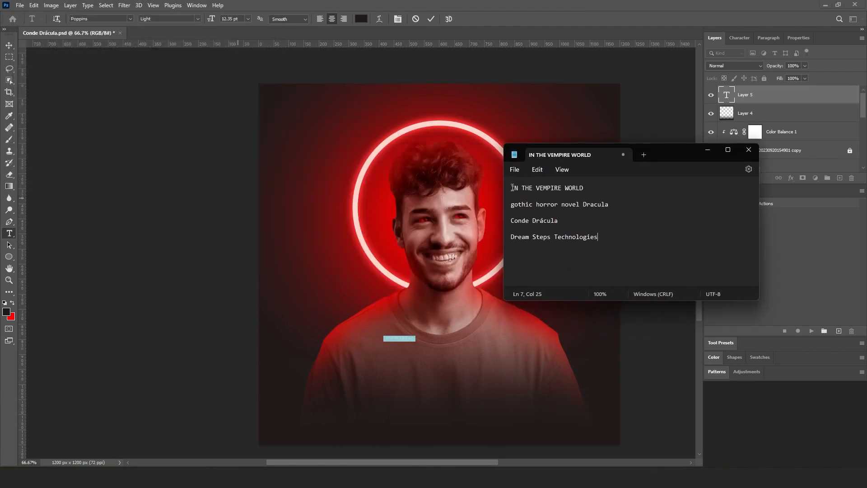
pyautogui.moveTo(512, 187); pyautogui.dragTo(593, 190)
pyautogui.hotkey('ctrl', 'c')
pyautogui.hotkey('alt', 'Tab')
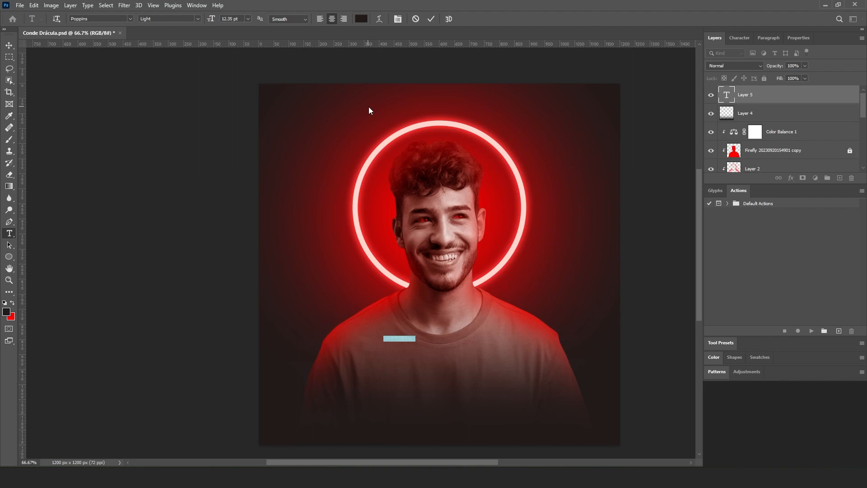
pyautogui.hotkey('ctrl', 'v')
pyautogui.hotkey('ctrl', 'Return')
pyautogui.press('v')
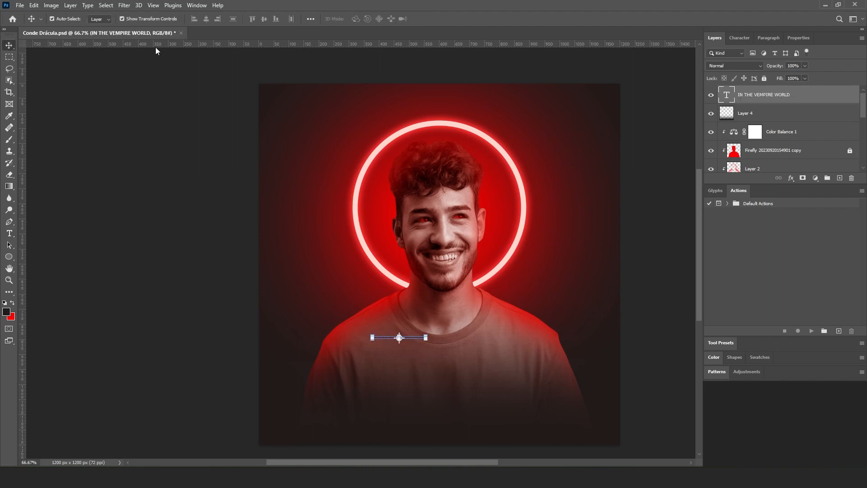
# Colour the IN THE VEMPIRE WORLD text white and place it above the neon ring, enlarged to about 27 pt
pyautogui.click(9, 232)
pyautogui.click(360, 19)
pyautogui.write('ffffff')
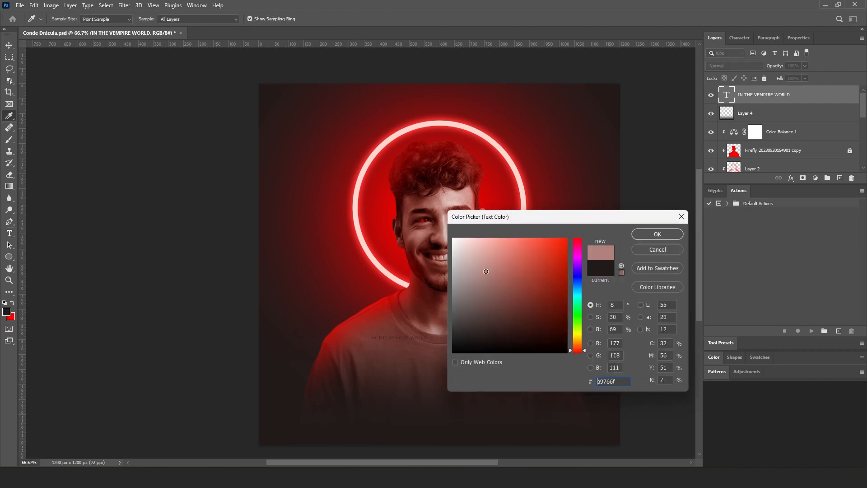
pyautogui.click(661, 233)
pyautogui.press('v')
pyautogui.moveTo(400, 342); pyautogui.dragTo(476, 105)
pyautogui.press('Return')
# Unlock the Firefly copy layer and move the ring together with all portrait layers slightly down
pyautogui.click(453, 192)
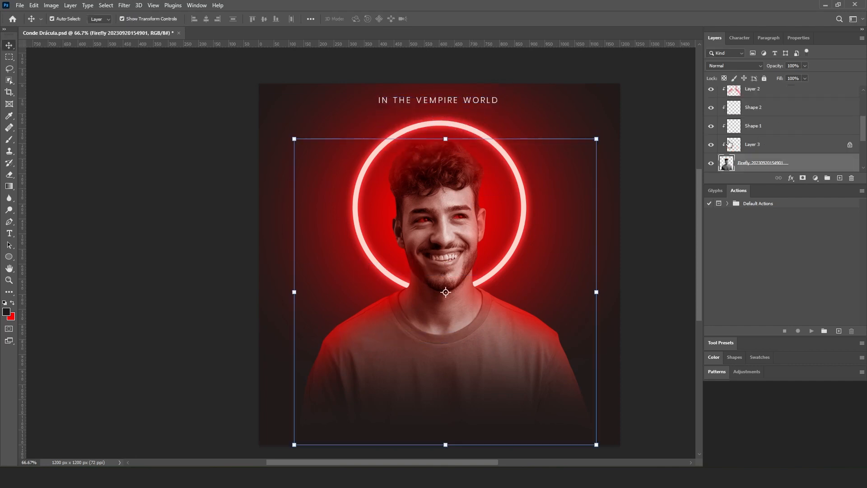
pyautogui.scroll(-3, 787, 164)
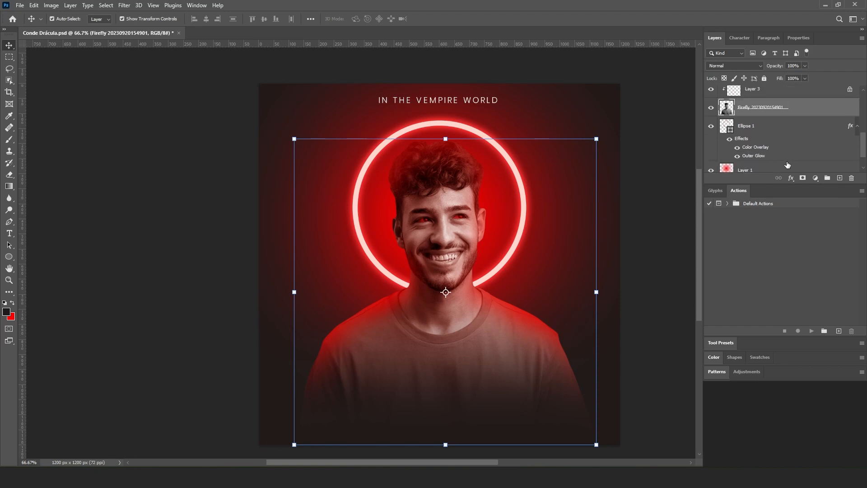
pyautogui.click(771, 122)
pyautogui.scroll(5, 771, 145)
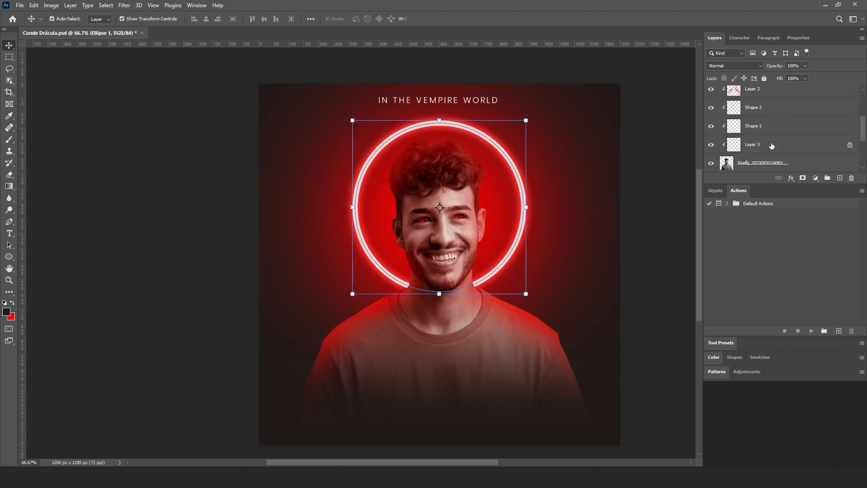
pyautogui.keyDown('shift'); pyautogui.click(771, 130); pyautogui.keyUp('shift')
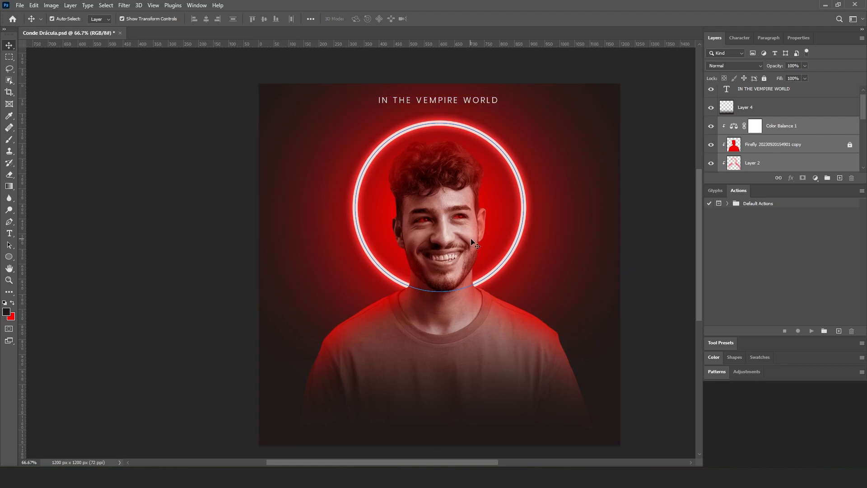
pyautogui.keyDown('ctrl'); pyautogui.keyDown('alt'); pyautogui.click(407, 246); pyautogui.keyUp('alt'); pyautogui.keyUp('ctrl')
pyautogui.keyDown('ctrl'); pyautogui.keyDown('alt'); pyautogui.click(407, 246); pyautogui.keyUp('alt'); pyautogui.keyUp('ctrl')
pyautogui.moveTo(440, 248); pyautogui.dragTo(455, 250)
pyautogui.click(850, 145)
pyautogui.scroll(-5, 785, 135)
# Nudge the line above the ring slightly sideways and recolour its words VEMPIRE WORLD red (#ff0000)
pyautogui.moveTo(417, 144)
pyautogui.mouseDown()
pyautogui.moveTo(446, 156)
pyautogui.moveTo(414, 143)
pyautogui.mouseUp()
pyautogui.press('Return')
pyautogui.click(602, 333)
pyautogui.click(740, 38)
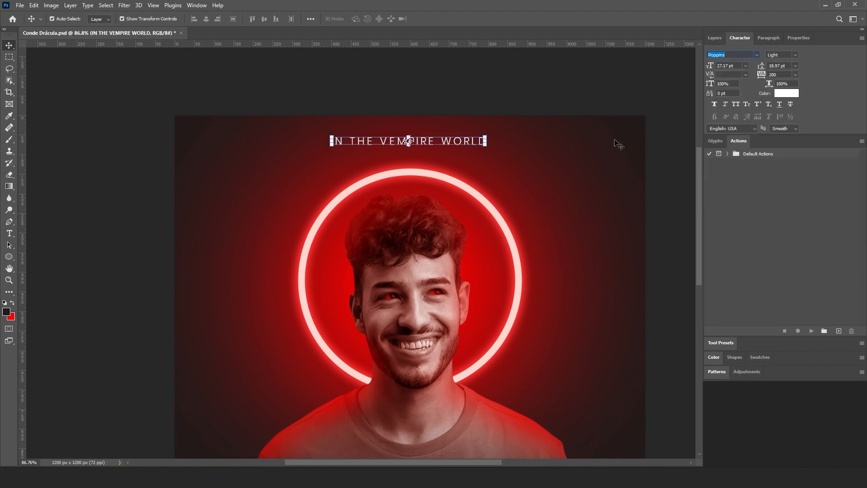
pyautogui.write('t')
pyautogui.click(437, 143)
pyautogui.press('t')
pyautogui.moveTo(380, 143); pyautogui.dragTo(488, 143)
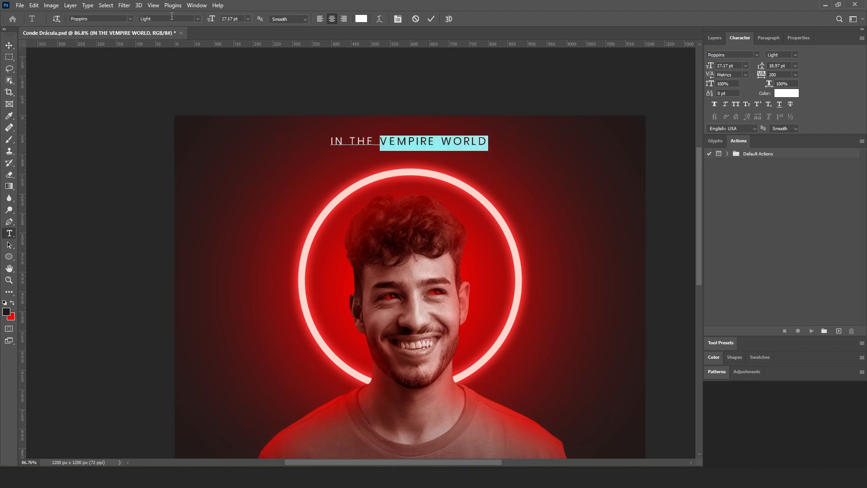
pyautogui.click(363, 19)
pyautogui.click(13, 314)
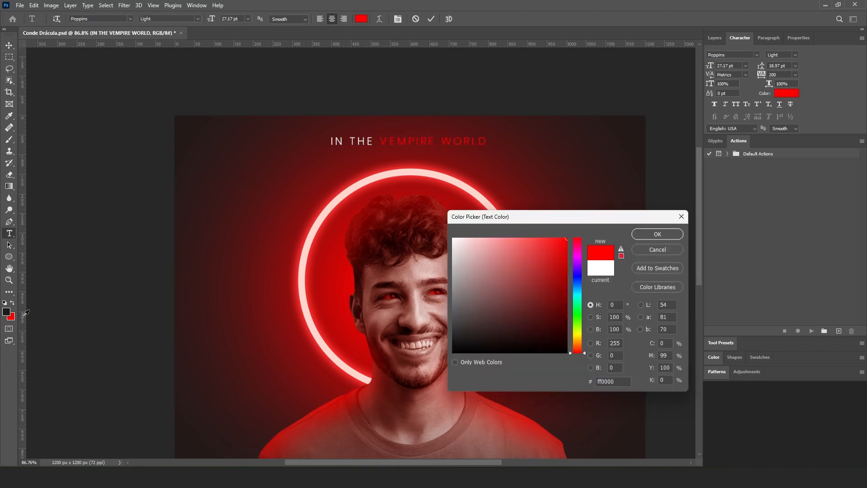
pyautogui.click(638, 233)
pyautogui.click(415, 102)
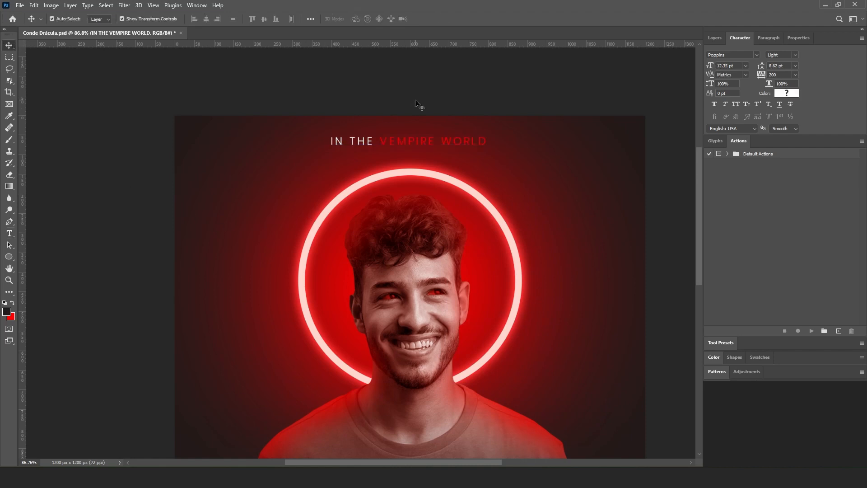
pyautogui.click(470, 168)
pyautogui.click(714, 38)
pyautogui.scroll(-1, 767, 154)
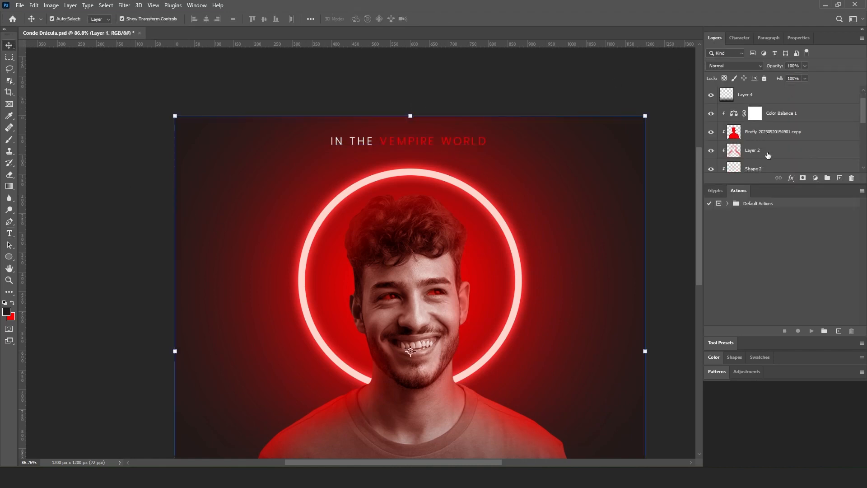
pyautogui.scroll(-2, 793, 150)
pyautogui.scroll(1, 793, 151)
pyautogui.click(495, 243)
pyautogui.click(495, 245)
pyautogui.click(430, 235)
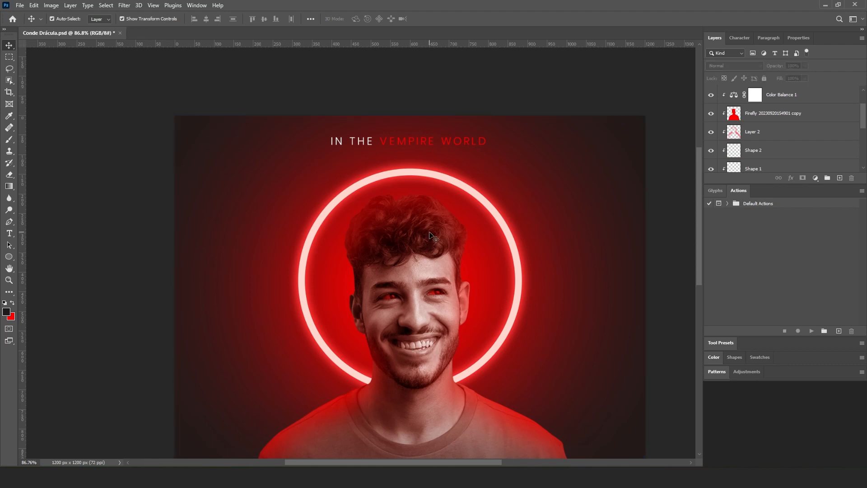
# Centre the IN THE VEMPIRE WORLD line horizontally on the Rectangle 1 background
pyautogui.click(420, 142)
pyautogui.scroll(-1, 431, 145)
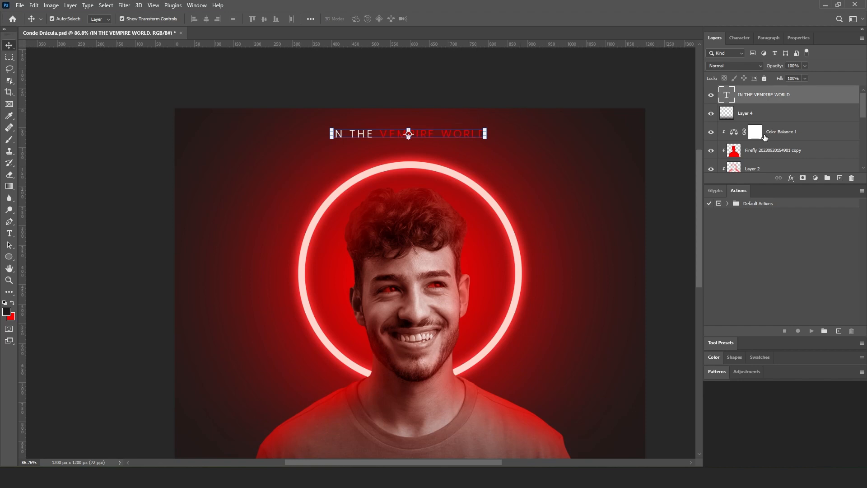
pyautogui.scroll(-5, 765, 144)
pyautogui.click(761, 166)
pyautogui.click(140, 189)
# Duplicate the IN THE VEMPIRE WORLD line near the canvas bottom and replace its wording with Dream Steps Technologies from the notes
pyautogui.scroll(-3, 426, 163)
pyautogui.moveTo(448, 93); pyautogui.dragTo(442, 434)
pyautogui.moveTo(450, 402); pyautogui.dragTo(448, 334)
pyautogui.doubleClick(448, 334)
pyautogui.hotkey('alt', 'Tab')
pyautogui.moveTo(511, 236); pyautogui.dragTo(598, 237)
pyautogui.hotkey('ctrl', 'c')
pyautogui.hotkey('alt', 'Tab')
pyautogui.hotkey('ctrl', 'v')
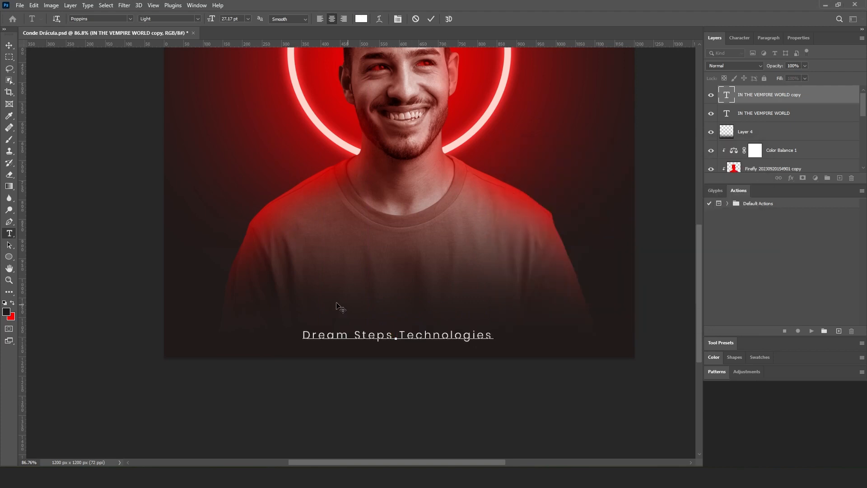
# Set the Dream Steps Technologies text to All Caps with tracking 100 and a 24 pt font size
pyautogui.hotkey('ctrl', 'a')
pyautogui.click(739, 38)
pyautogui.click(737, 104)
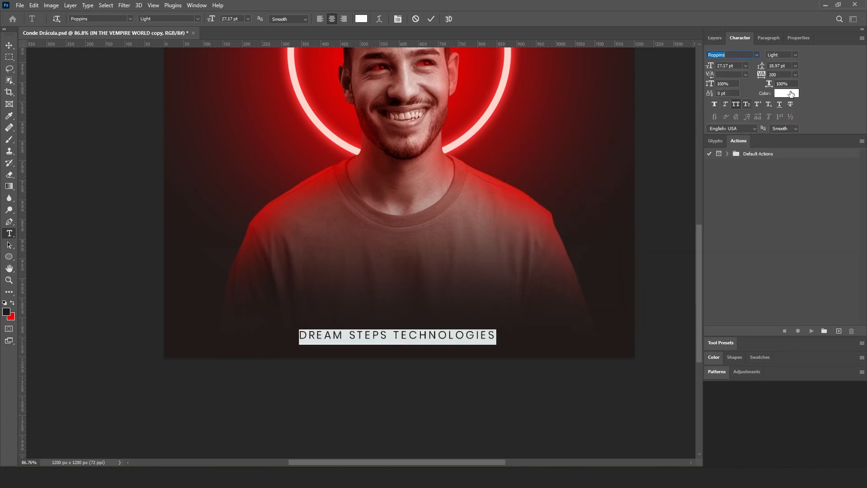
pyautogui.click(795, 74)
pyautogui.click(779, 173)
pyautogui.click(730, 66)
pyautogui.write('23')
pyautogui.press('Return')
pyautogui.press('Up')
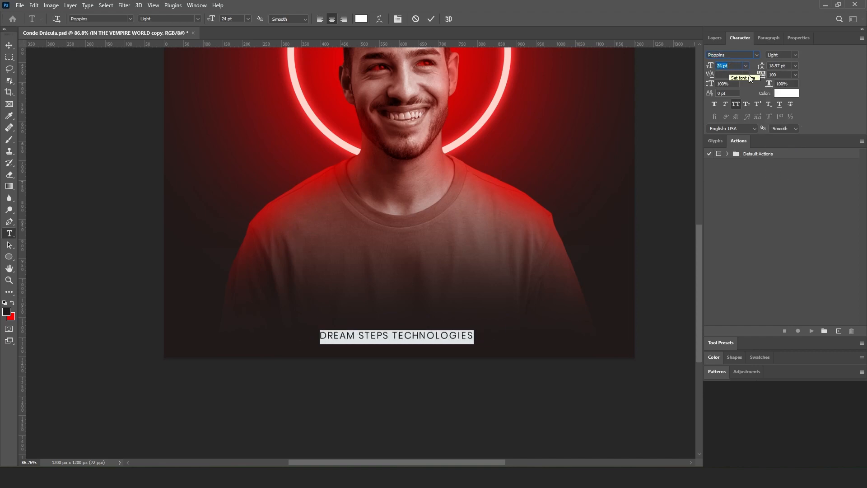
pyautogui.hotkey('ctrl', 'Return')
# Centre the Dream Steps Technologies line horizontally against the Rectangle 1 background
pyautogui.click(714, 38)
pyautogui.scroll(-2, 778, 136)
pyautogui.click(778, 163)
pyautogui.click(205, 18)
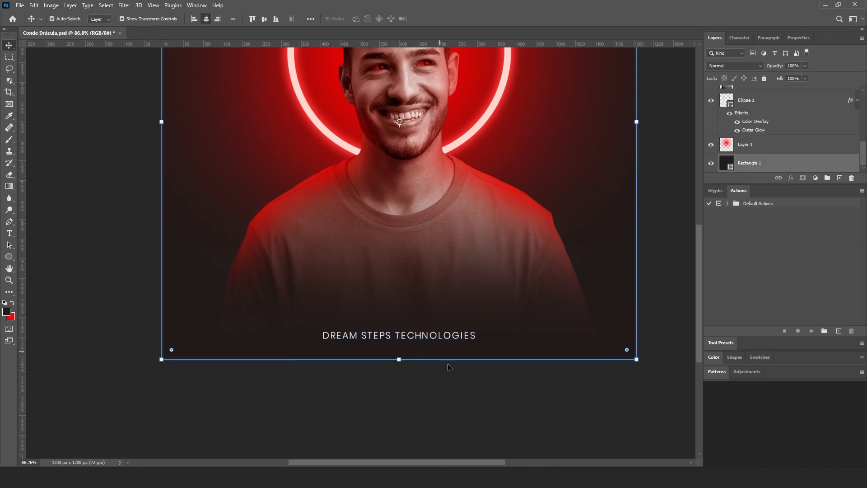
pyautogui.click(487, 430)
# Duplicate the IN THE VEMPIRE WORLD line onto the chest and replace all its wording with gothic horror novel Dracula
pyautogui.scroll(4, 485, 376)
pyautogui.moveTo(408, 85); pyautogui.dragTo(423, 406)
pyautogui.moveTo(473, 422); pyautogui.dragTo(461, 328)
pyautogui.hotkey('alt', 'Tab')
pyautogui.moveTo(512, 206); pyautogui.dragTo(619, 205)
pyautogui.hotkey('alt', 'Tab')
pyautogui.doubleClick(411, 316)
pyautogui.moveTo(371, 310); pyautogui.dragTo(304, 312)
pyautogui.hotkey('ctrl', 'v')
pyautogui.moveTo(447, 313); pyautogui.dragTo(610, 310)
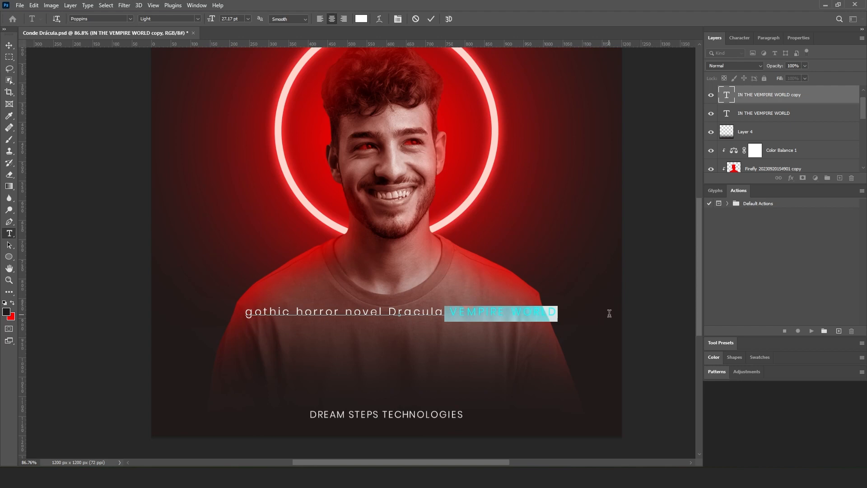
pyautogui.press('BackSpace')
# Set the gothic horror novel Dracula text to All Caps, keeping its tracking at 200
pyautogui.hotkey('ctrl', 'a')
pyautogui.click(739, 38)
pyautogui.click(735, 68)
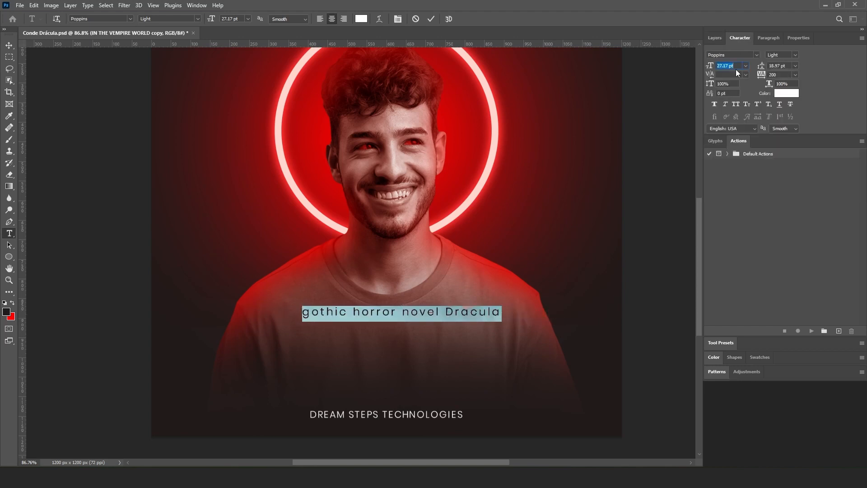
pyautogui.click(735, 104)
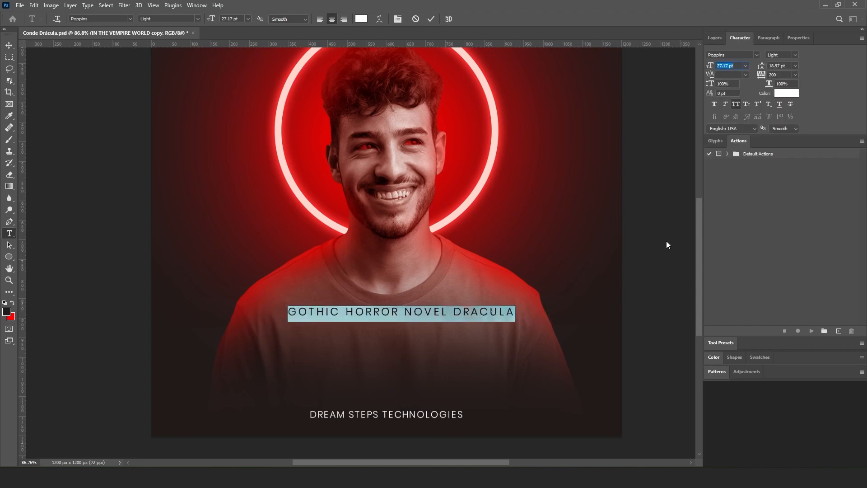
pyautogui.click(794, 75)
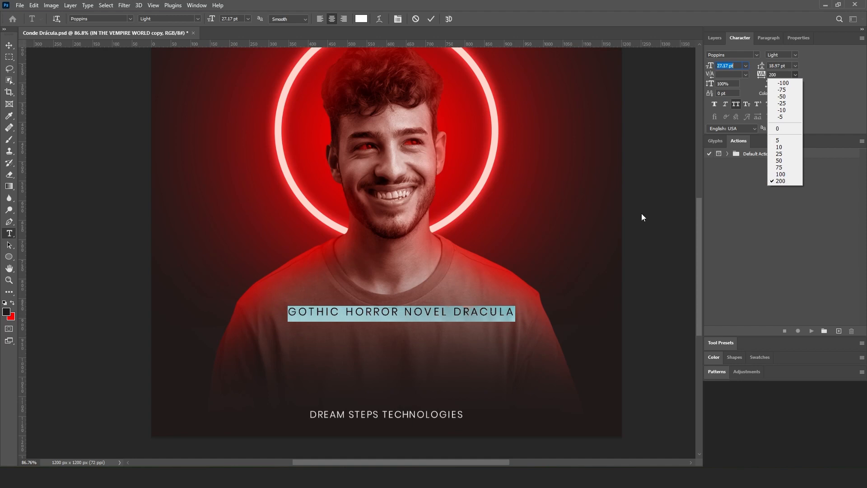
pyautogui.click(12, 47)
# Align the gothic horror novel Dracula line to the horizontal centre of the Rectangle 1 background
pyautogui.click(714, 38)
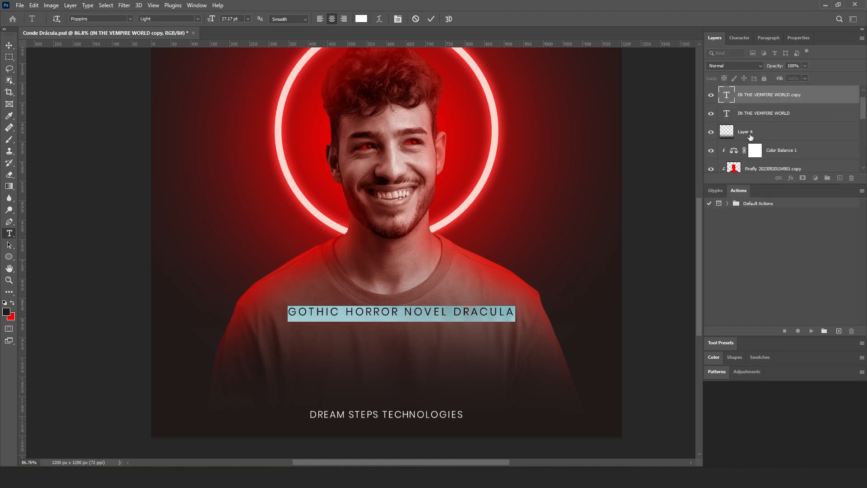
pyautogui.click(9, 46)
pyautogui.scroll(-5, 770, 157)
pyautogui.click(770, 166)
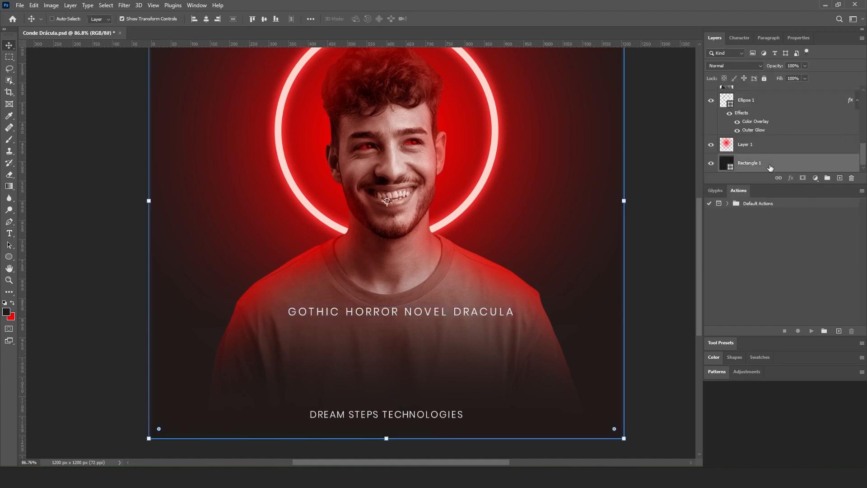
pyautogui.click(205, 21)
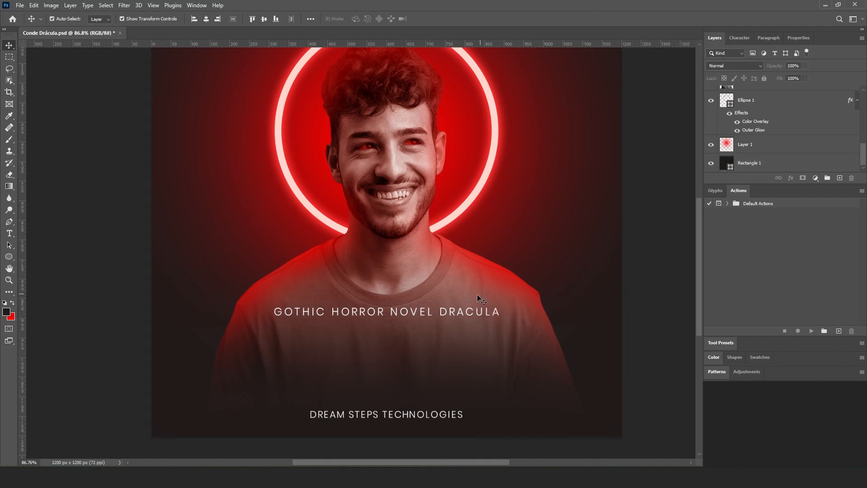
# Duplicate the gothic horror novel Dracula line just below itself and replace the copy's wording with Conde Drácula from the notes
pyautogui.click(451, 315)
pyautogui.moveTo(451, 314); pyautogui.dragTo(452, 336)
pyautogui.hotkey('alt', 'Tab')
pyautogui.moveTo(514, 223); pyautogui.dragTo(558, 221)
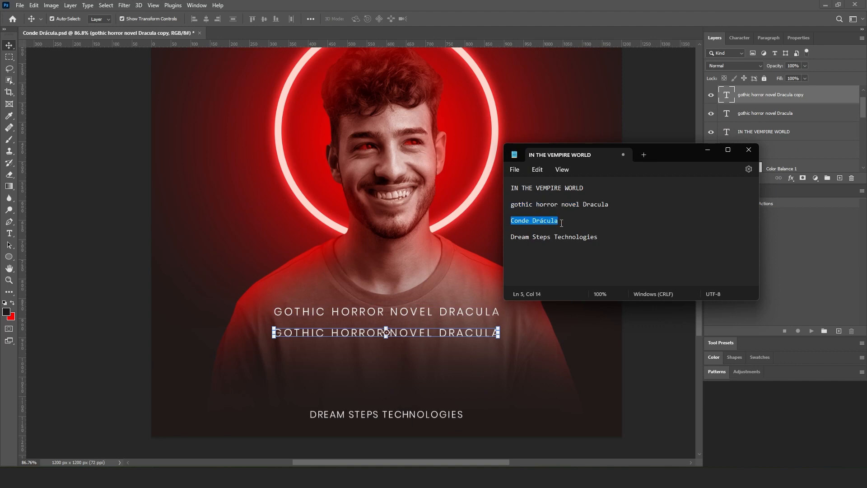
pyautogui.hotkey('alt', 'Tab')
pyautogui.press('t')
pyautogui.click(407, 336)
pyautogui.hotkey('ctrl', 'a')
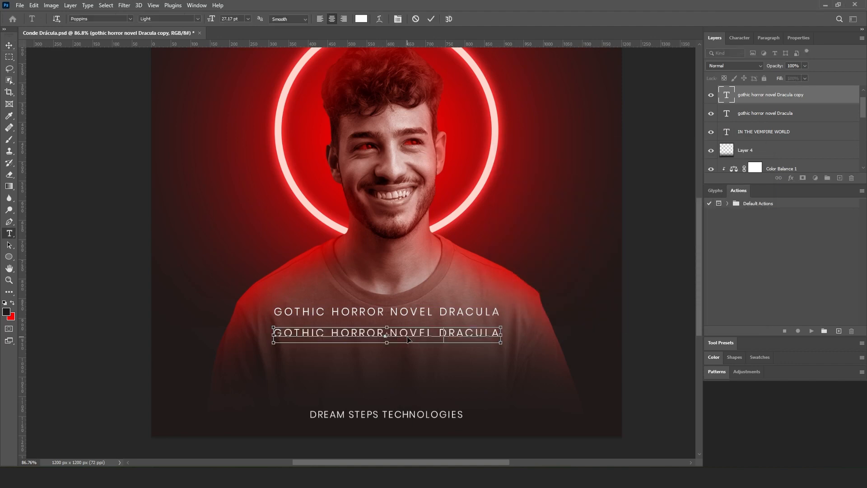
pyautogui.hotkey('ctrl', 'v')
# Recolour the Conde Drácula text with the red background swatch colour and set its font style to Regular
pyautogui.hotkey('ctrl', 'a')
pyautogui.click(363, 18)
pyautogui.click(11, 316)
pyautogui.click(651, 238)
pyautogui.hotkey('ctrl', 'Return')
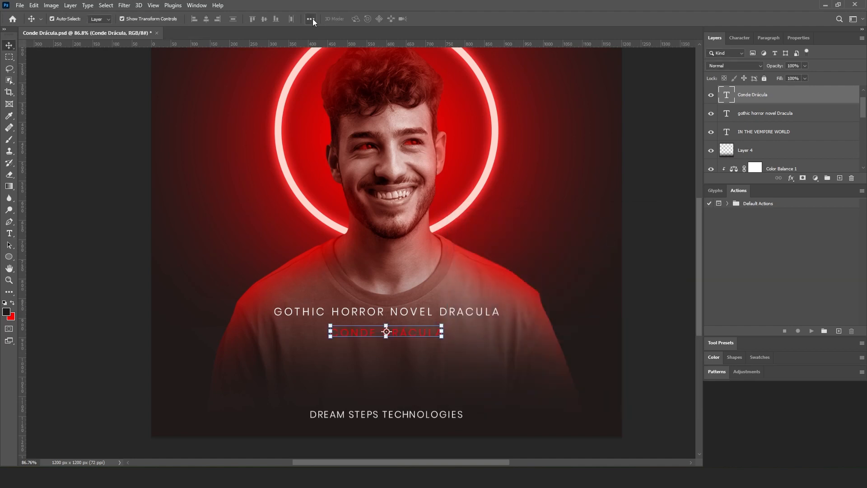
pyautogui.click(740, 38)
pyautogui.click(794, 55)
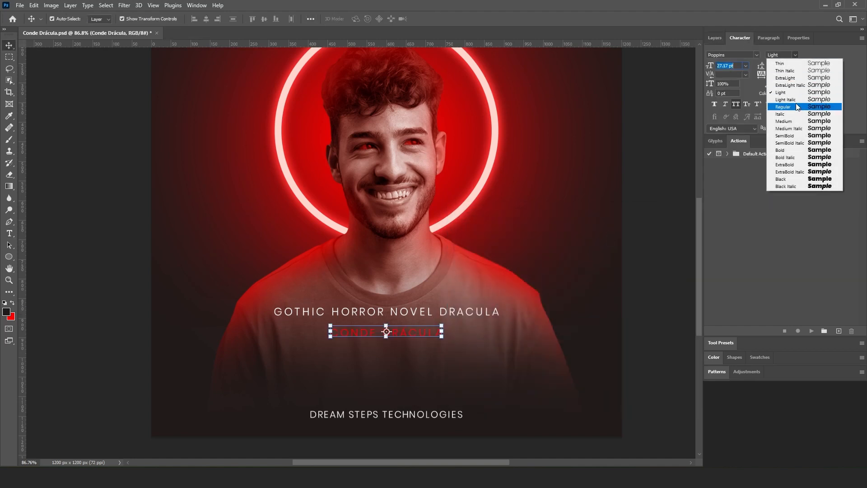
# Enlarge the Conde Drácula title to about 296% and move it down to sit just beneath the gothic horror novel Dracula line
pyautogui.hotkey('ctrl', 't')
pyautogui.moveTo(386, 326); pyautogui.dragTo(390, 310)
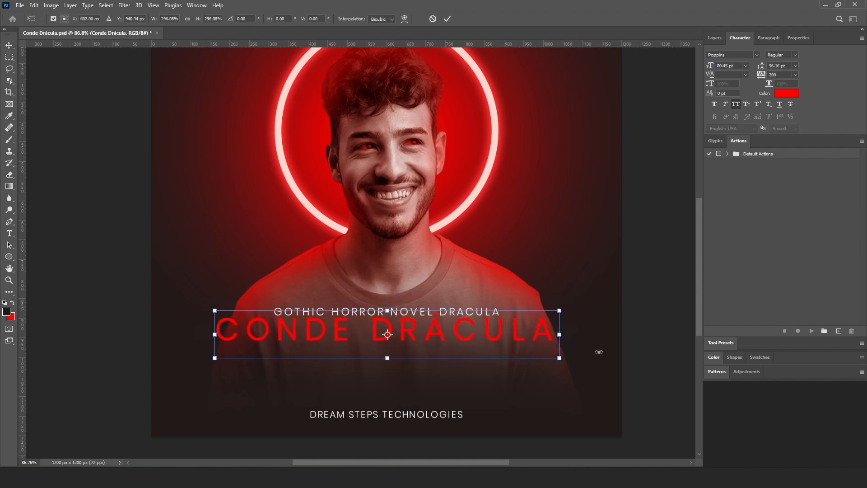
pyautogui.press('Return')
pyautogui.moveTo(436, 335); pyautogui.dragTo(436, 347)
pyautogui.click(659, 347)
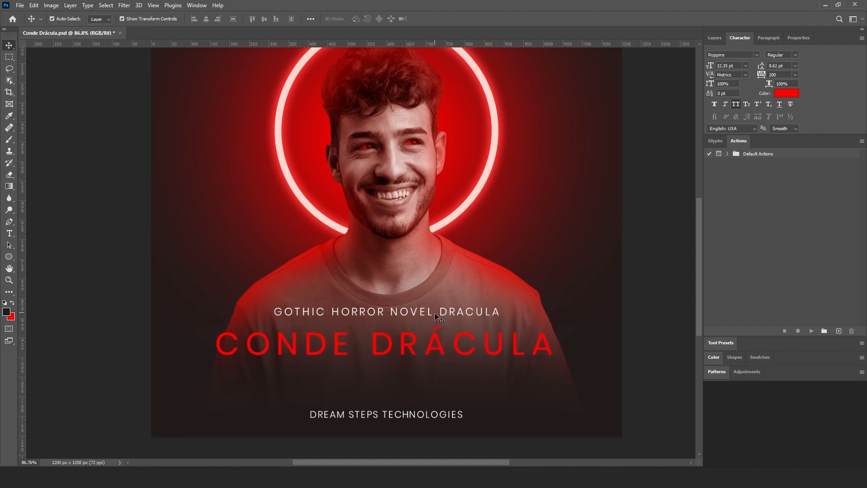
# Nudge the gothic horror novel Dracula line slightly down and align it with the Conde Drácula title by their horizontal centres
pyautogui.click(434, 313)
pyautogui.click(714, 38)
pyautogui.keyDown('shift'); pyautogui.click(748, 134); pyautogui.keyUp('shift')
pyautogui.click(619, 275)
pyautogui.click(456, 314)
pyautogui.keyDown('shift'); pyautogui.click(440, 344); pyautogui.keyUp('shift')
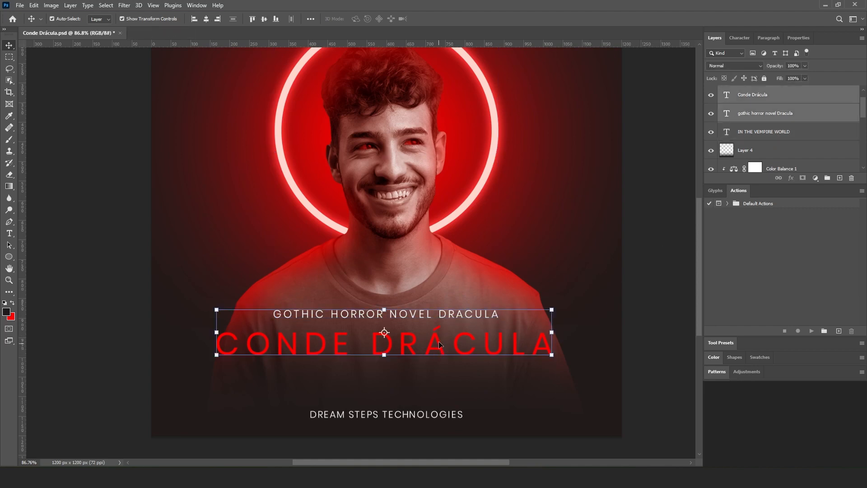
pyautogui.click(206, 19)
pyautogui.click(663, 303)
# Move the gothic horror novel Dracula line slightly closer to the Conde Drácula title and centre it horizontally on the Rectangle 1 background
pyautogui.moveTo(439, 344); pyautogui.dragTo(440, 345)
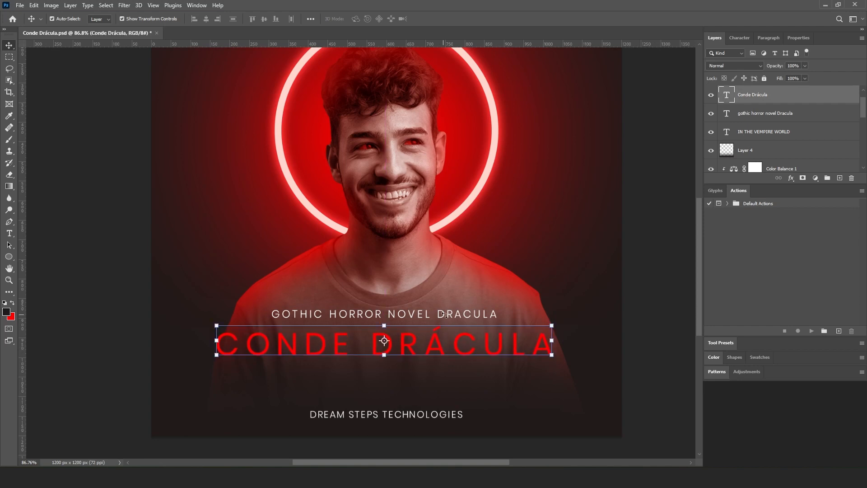
pyautogui.click(653, 337)
pyautogui.moveTo(424, 316); pyautogui.dragTo(424, 318)
pyautogui.scroll(-5, 764, 163)
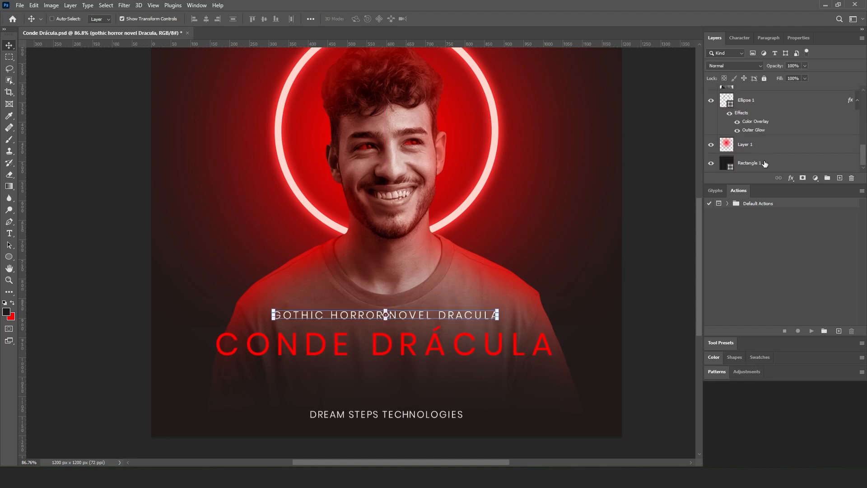
pyautogui.click(764, 163)
# Stretch the dark fade on Layer 4 slightly upward from its upper edge
pyautogui.click(409, 426)
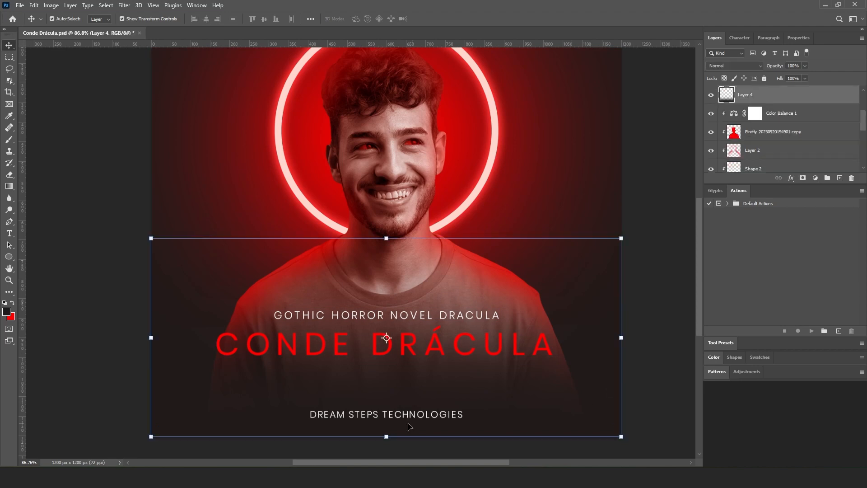
pyautogui.moveTo(387, 236); pyautogui.dragTo(387, 229)
pyautogui.click(668, 359)
pyautogui.scroll(-4, 415, 257)
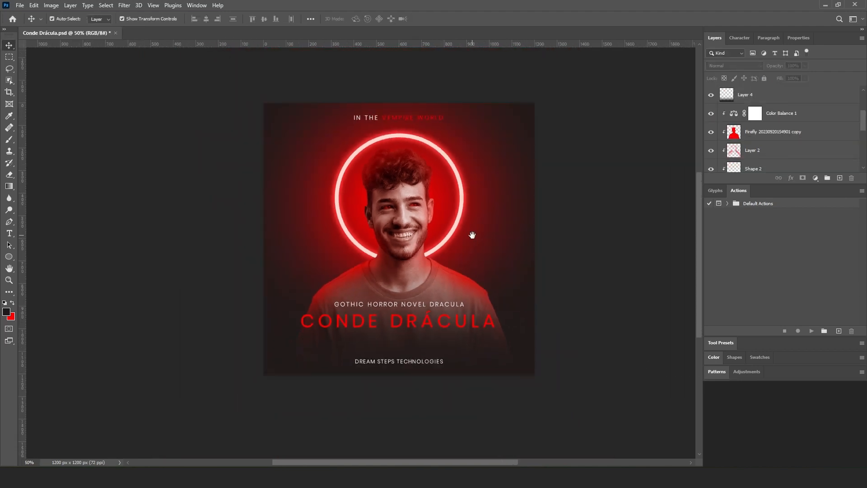
# Toggle the visibility of the red glow on Layer 1 off and on to compare its effect on the poster
pyautogui.click(393, 118)
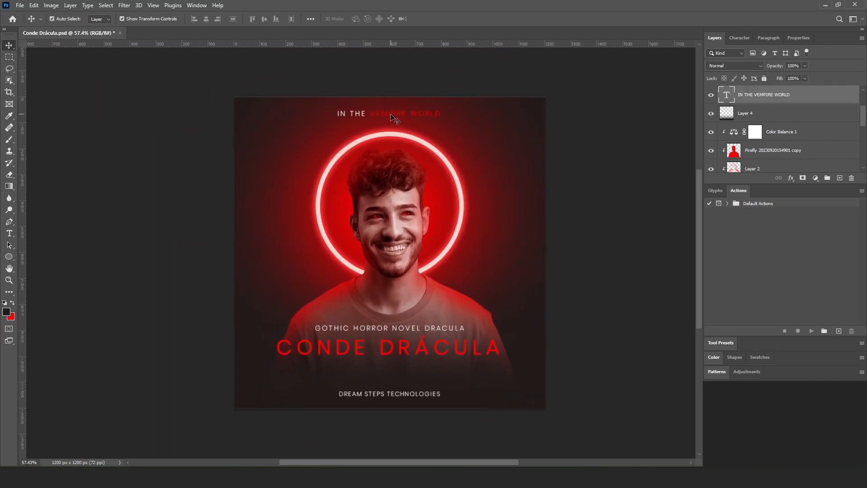
pyautogui.click(490, 218)
pyautogui.click(710, 162)
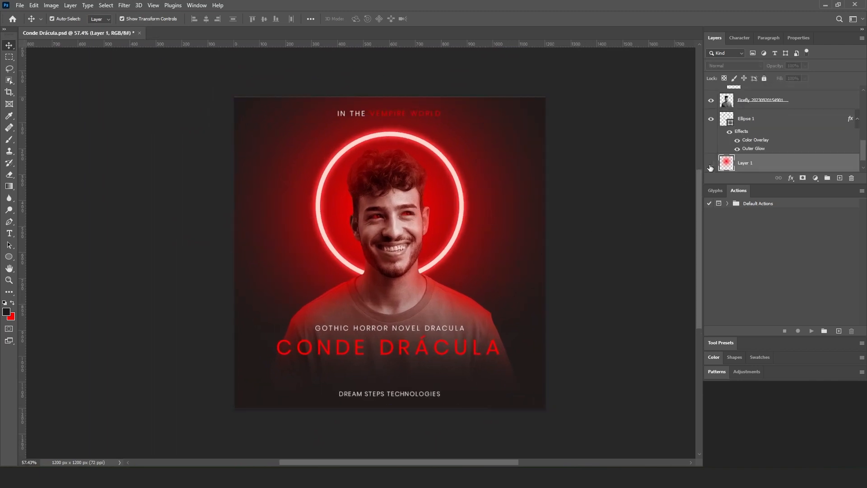
pyautogui.click(710, 163)
pyautogui.click(621, 256)
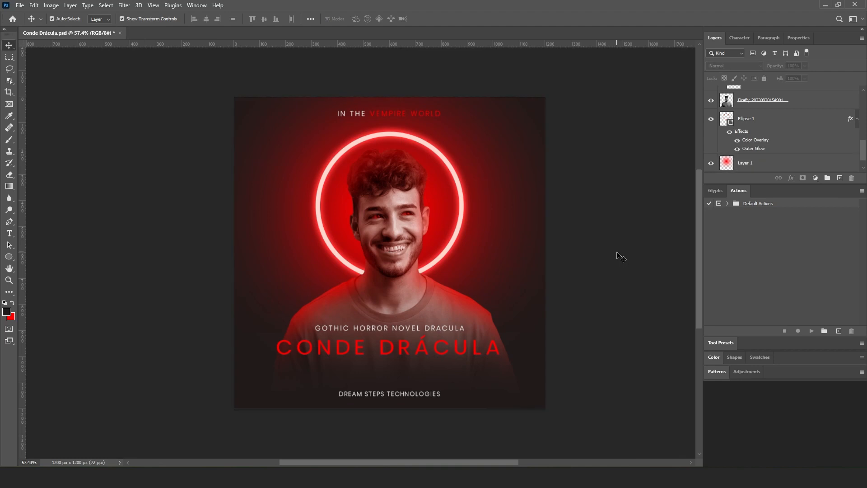